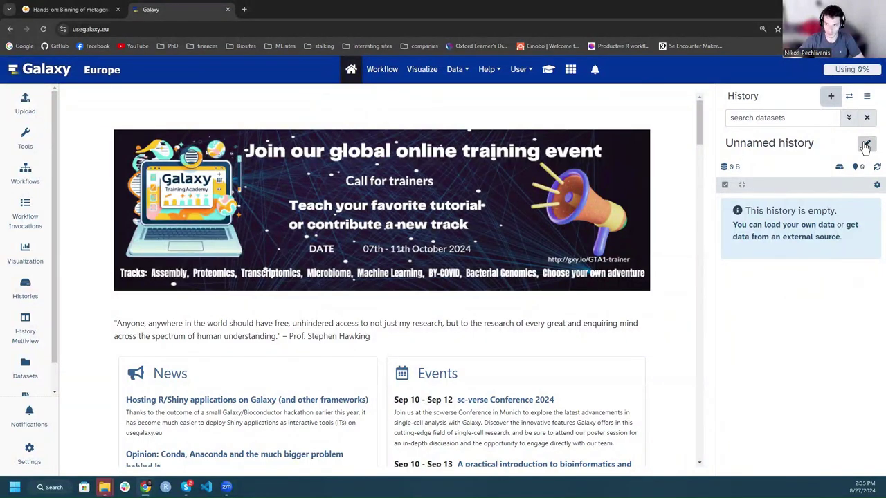
# Step: Rename the unnamed history to "Metagenomics binning tutorial" and save it
pyautogui.click(867, 145)
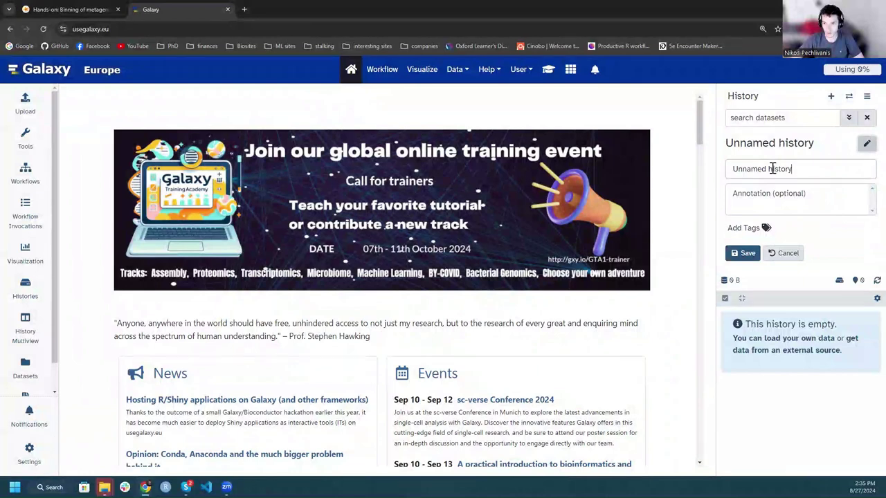
pyautogui.moveTo(771, 170); pyautogui.dragTo(726, 171)
pyautogui.write('Metage')
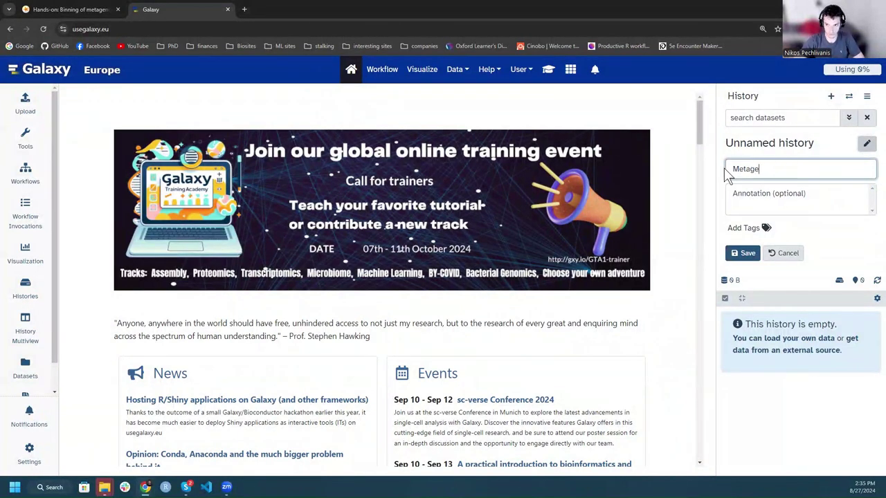
pyautogui.write('nomics binni')
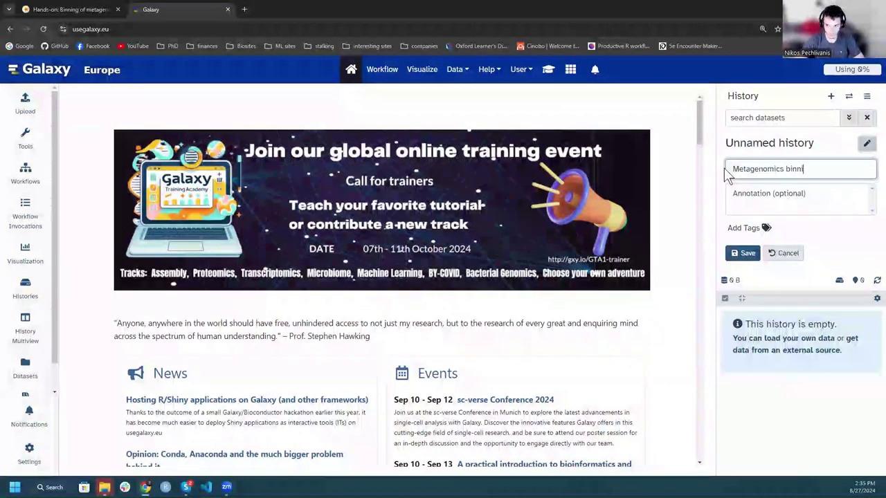
pyautogui.write('ng tutorial')
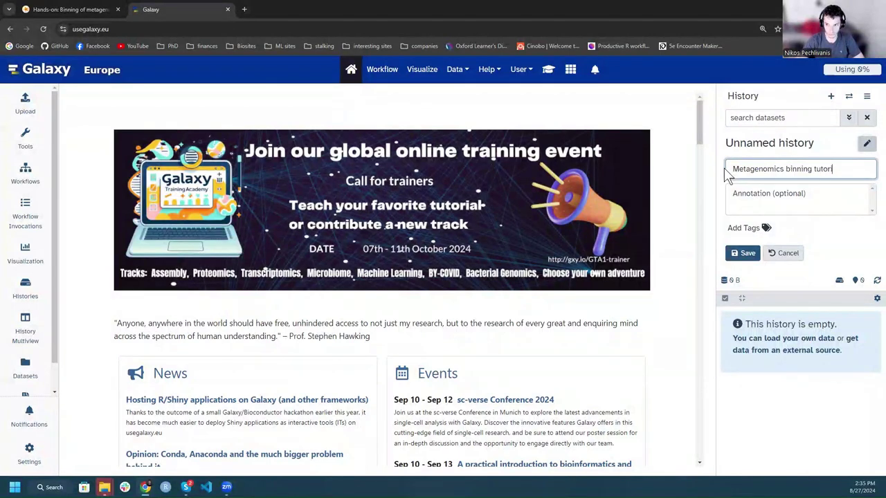
pyautogui.click(746, 254)
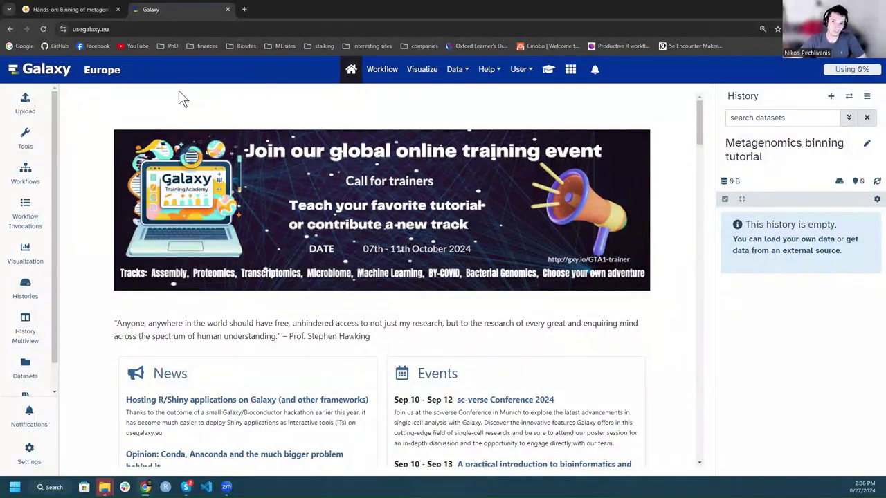
# Step: Copy the six Zenodo contigs FASTA links, ERR2231567 to ERR2231572, from the tutorial's Upload data into Galaxy section
pyautogui.click(84, 9)
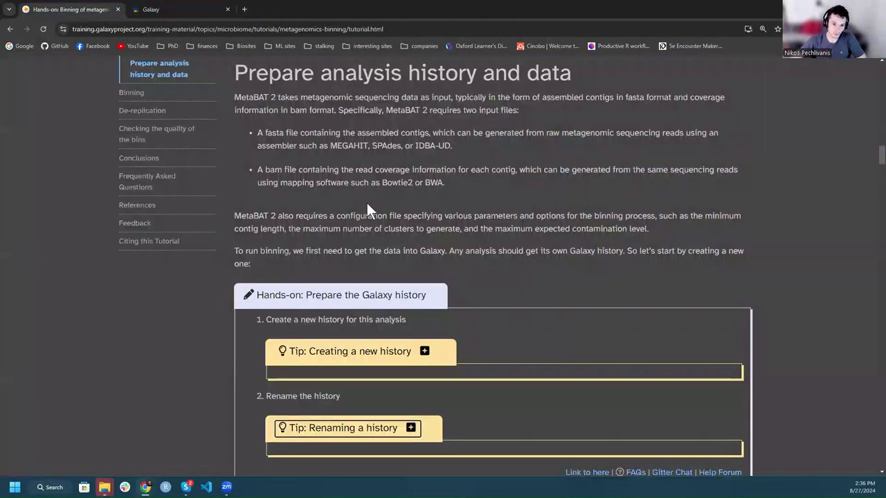
pyautogui.scroll(-5, 366, 209)
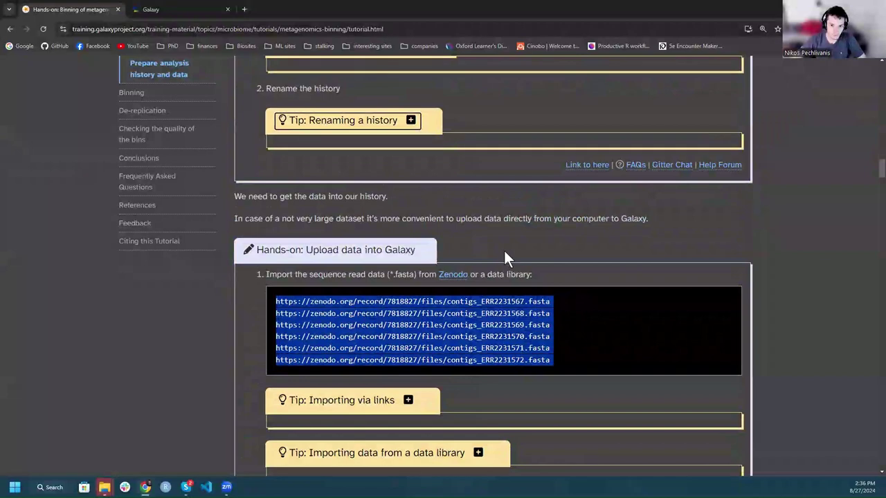
pyautogui.click(505, 257)
pyautogui.scroll(4, 505, 257)
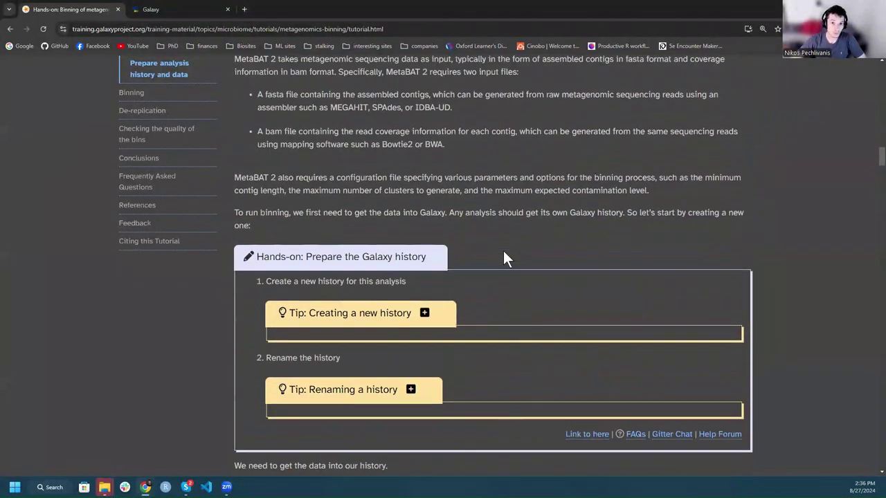
pyautogui.scroll(1, 503, 258)
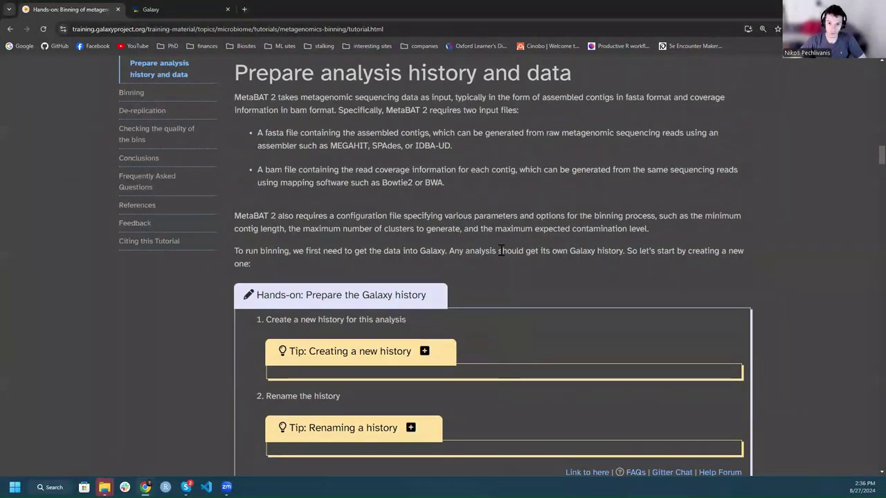
pyautogui.scroll(-5, 500, 249)
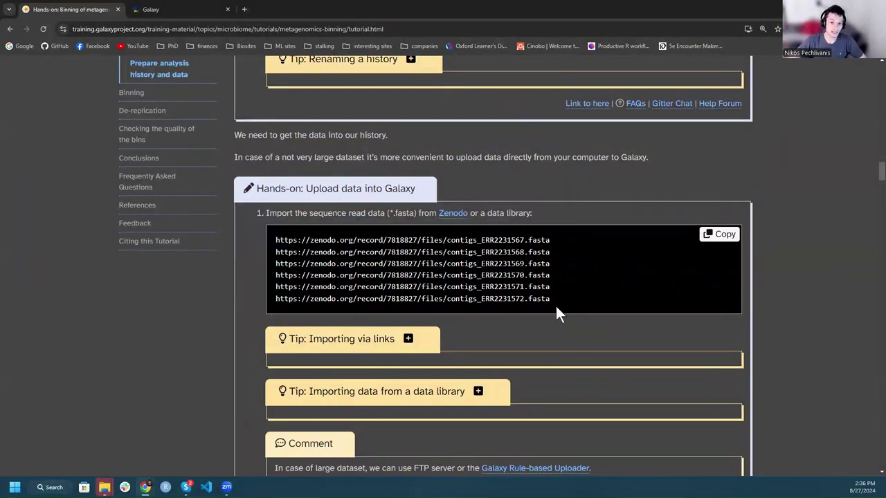
pyautogui.moveTo(559, 303); pyautogui.dragTo(274, 239)
pyautogui.hotkey('ctrl', 'c')
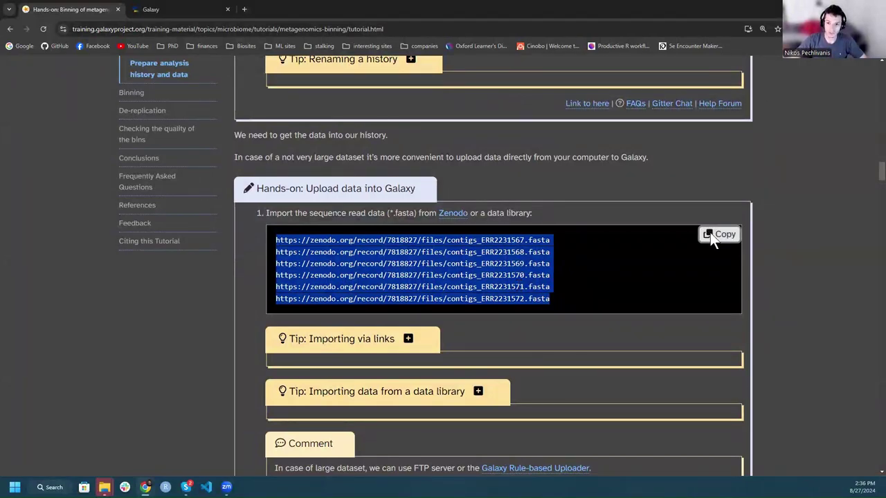
# Step: Upload the six copied Zenodo contigs links into the Galaxy history as pasted data, keeping type auto-detection
pyautogui.click(194, 7)
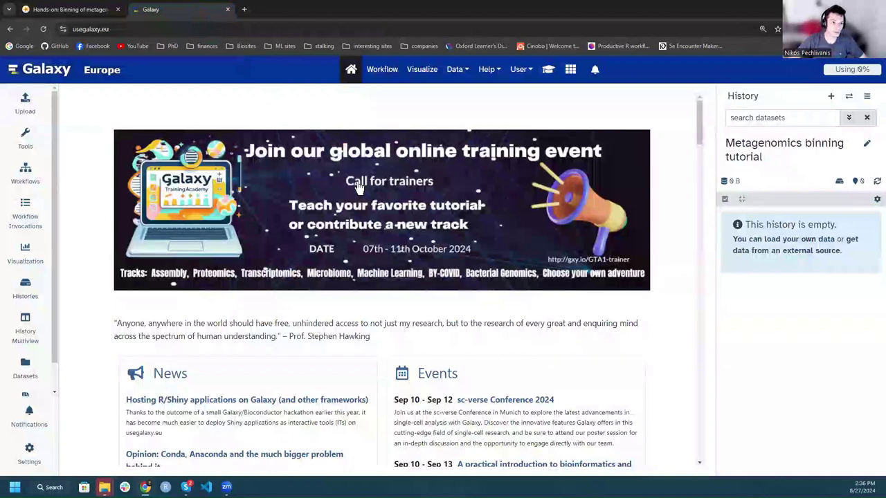
pyautogui.click(26, 111)
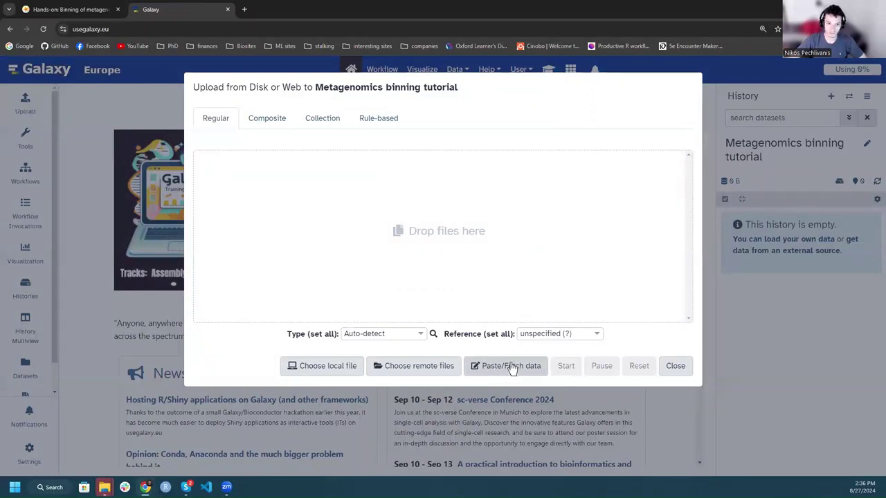
pyautogui.click(511, 366)
pyautogui.click(271, 204)
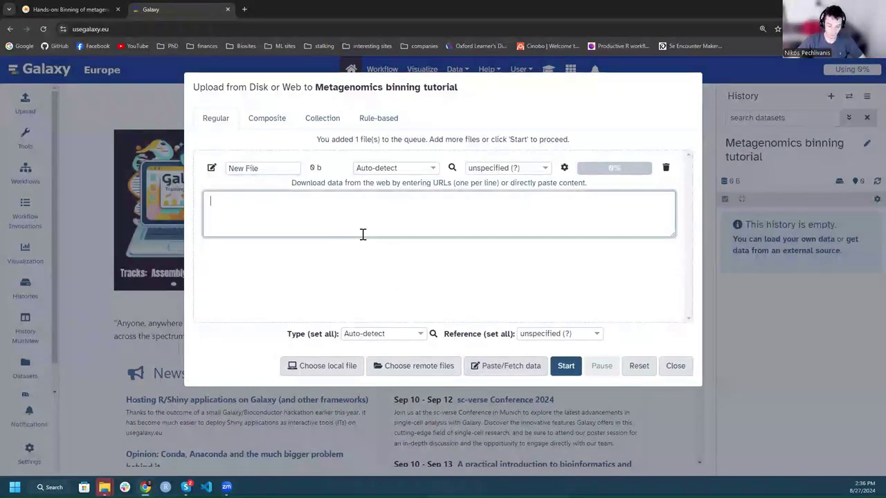
pyautogui.hotkey('ctrl', 'v')
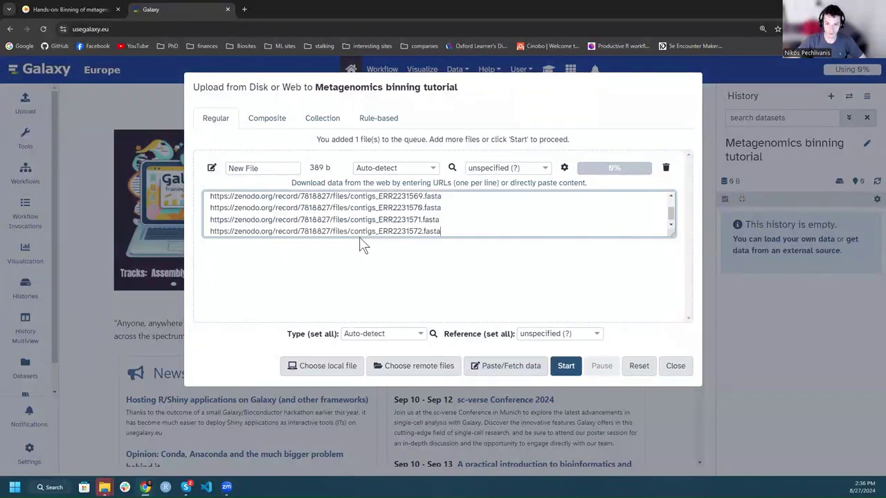
pyautogui.click(564, 369)
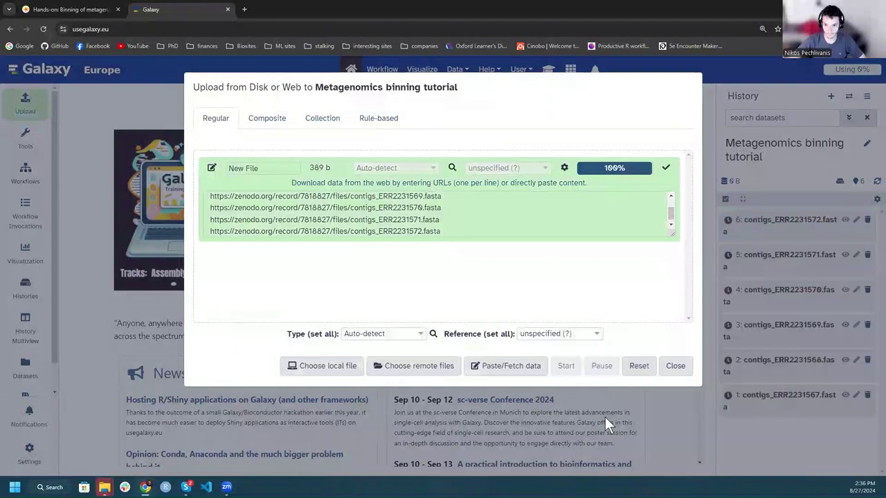
pyautogui.click(677, 369)
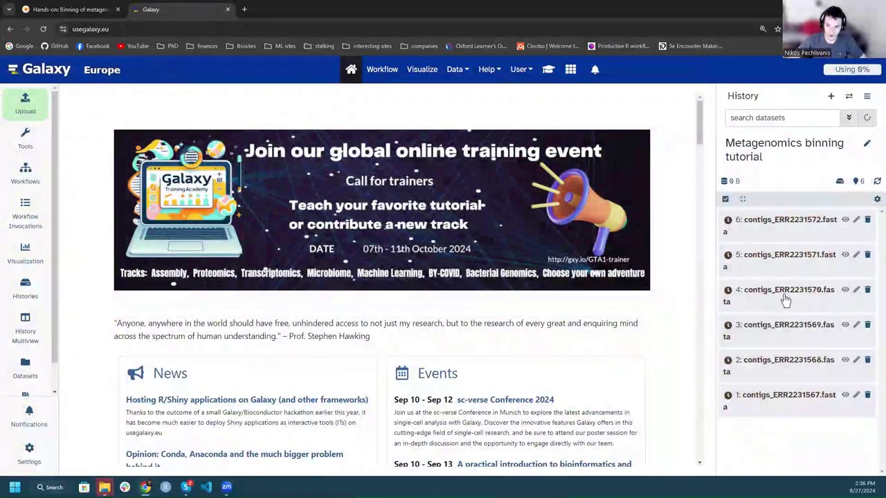
# Step: Examine the details and sequence preview of the contigs_ERR2231572.fasta dataset in the history
pyautogui.click(782, 231)
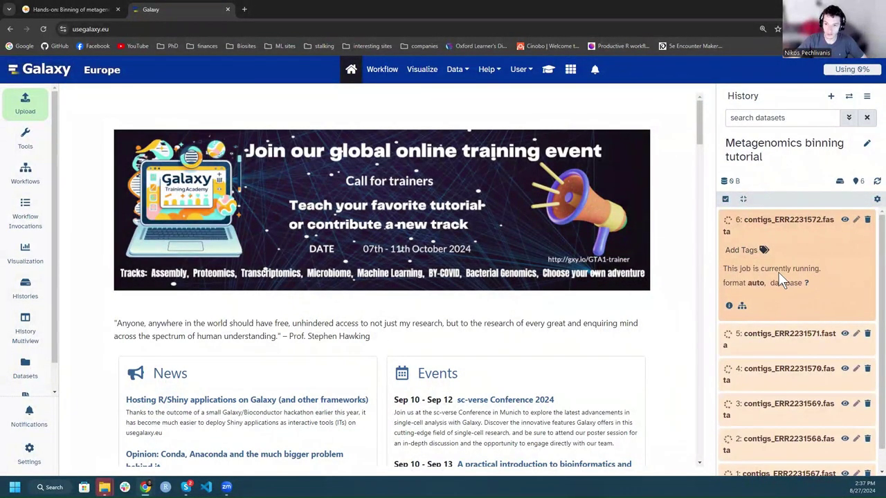
pyautogui.click(795, 231)
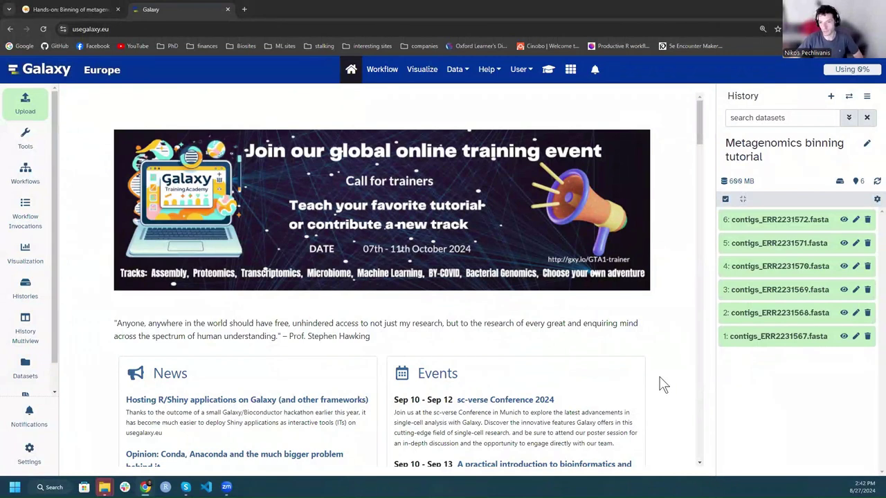
pyautogui.click(771, 221)
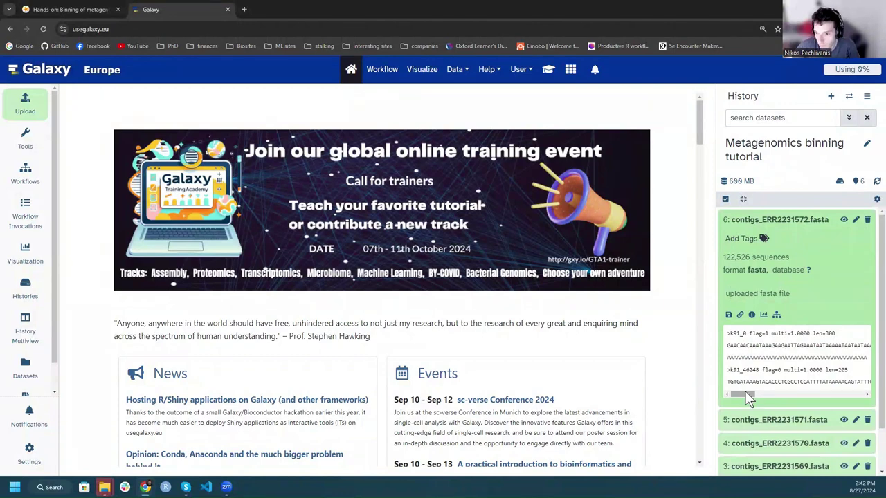
pyautogui.moveTo(746, 393)
pyautogui.mouseDown()
pyautogui.moveTo(852, 392)
pyautogui.moveTo(741, 394)
pyautogui.mouseUp()
pyautogui.click(789, 220)
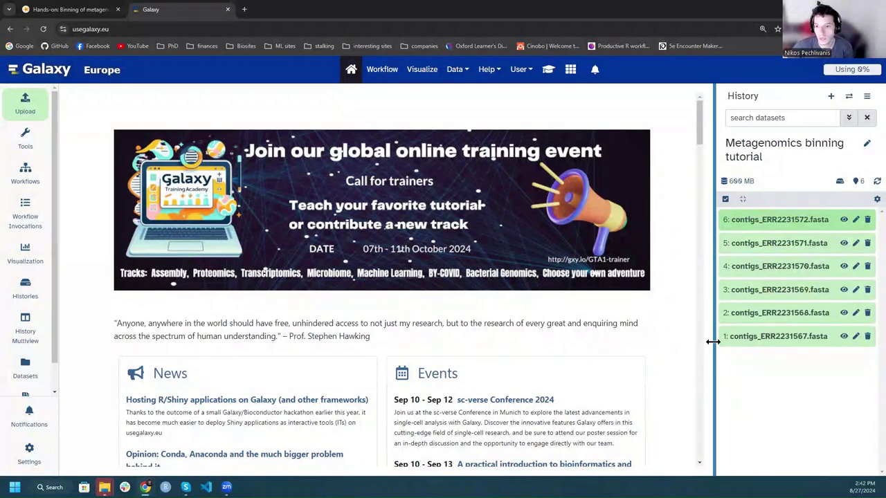
# Step: Select all six contigs FASTA datasets in the history and start building a dataset list from them
pyautogui.click(726, 200)
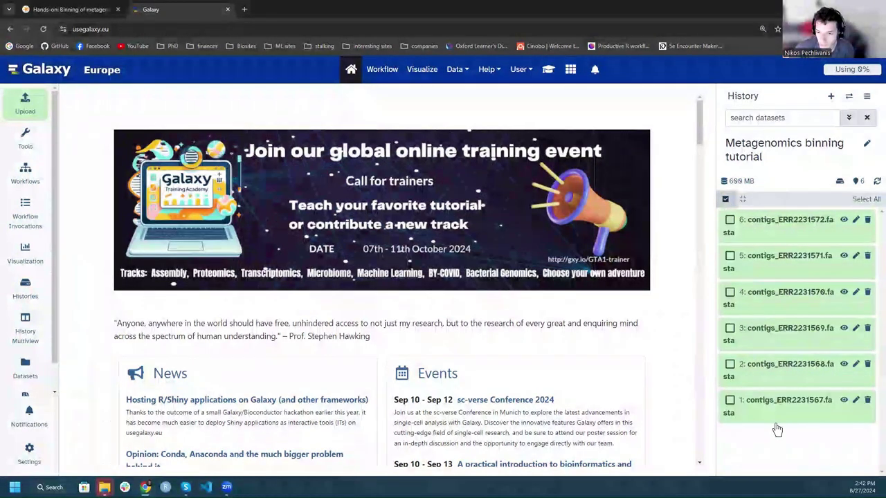
pyautogui.click(729, 401)
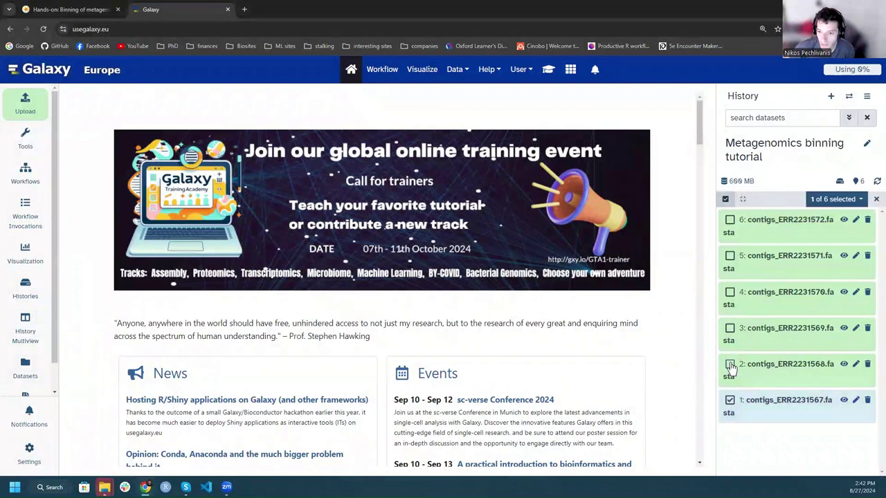
pyautogui.click(730, 366)
pyautogui.click(730, 329)
pyautogui.click(729, 293)
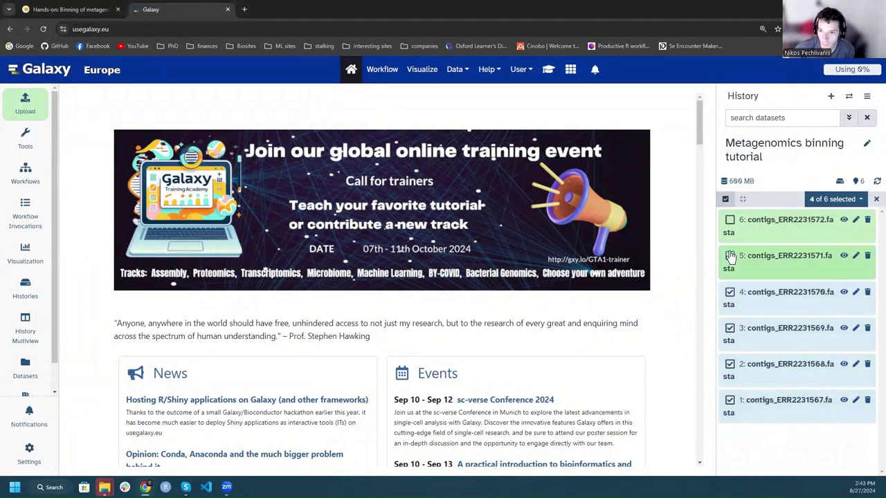
pyautogui.click(730, 257)
pyautogui.click(729, 221)
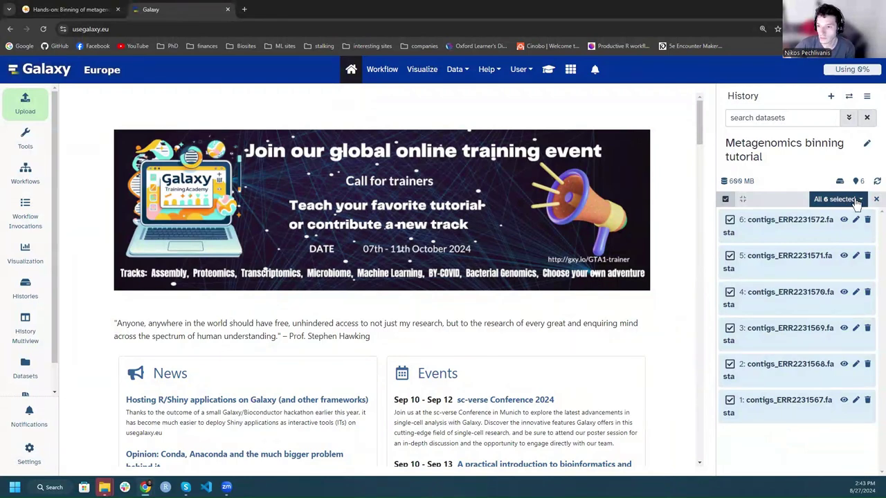
pyautogui.click(856, 200)
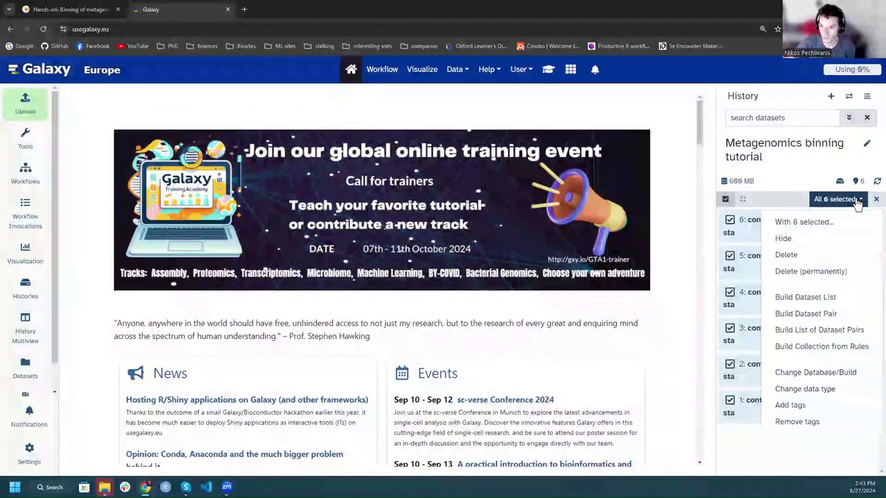
pyautogui.click(843, 298)
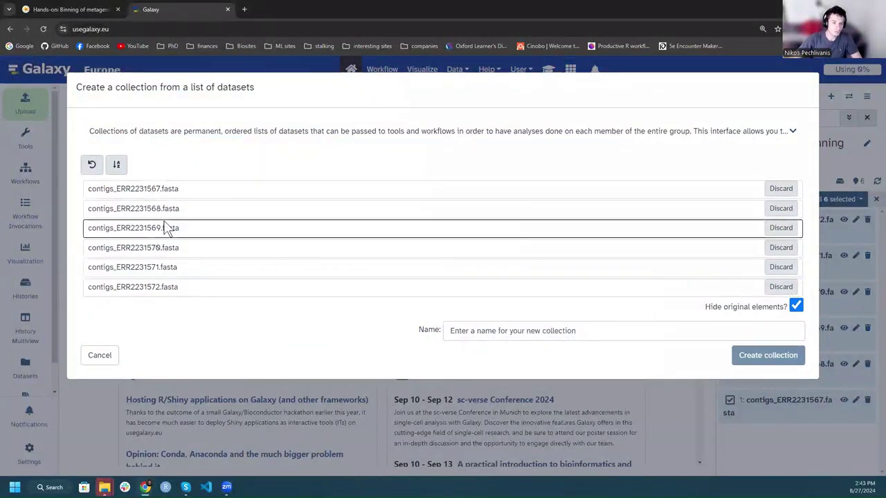
# Step: Rename the collection's first element to ERR2231567 by removing its contigs_ prefix and .fasta extension
pyautogui.click(121, 194)
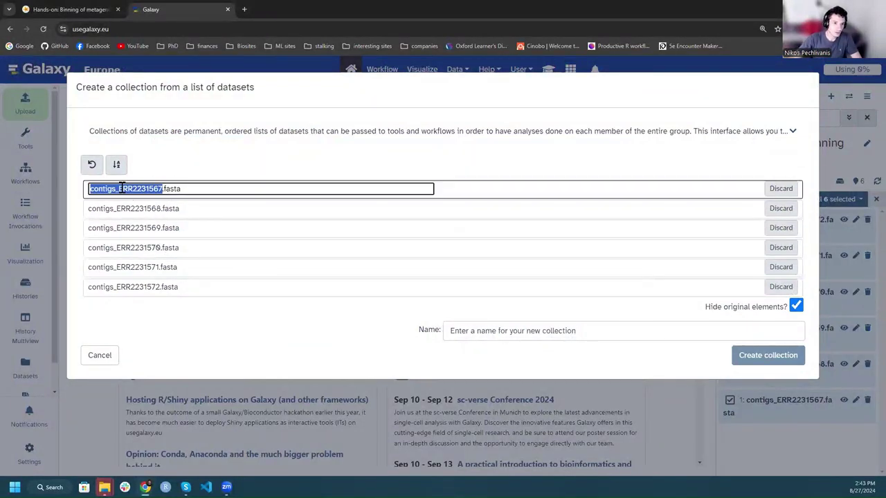
pyautogui.click(117, 190)
pyautogui.moveTo(117, 190); pyautogui.dragTo(166, 189)
pyautogui.press('BackSpace')
pyautogui.press('BackSpace')
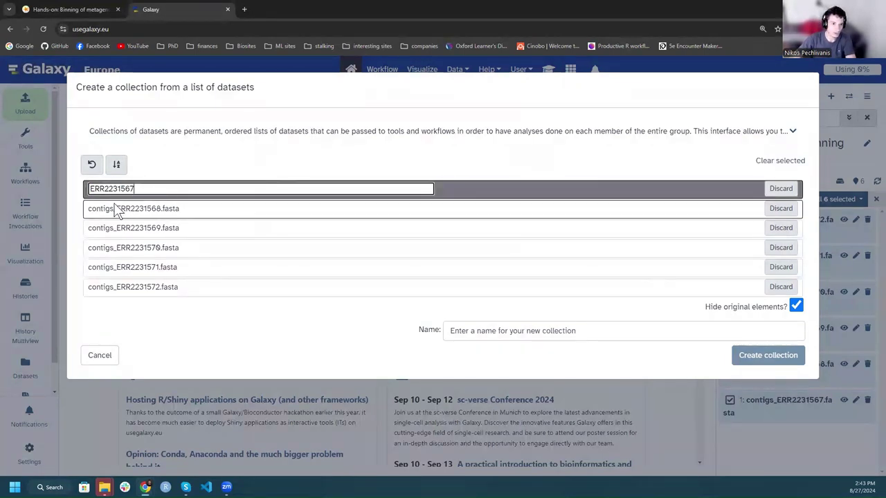
# Step: Rename the collection's second element to ERR2231568
pyautogui.click(117, 209)
pyautogui.doubleClick(117, 209)
pyautogui.click(109, 210)
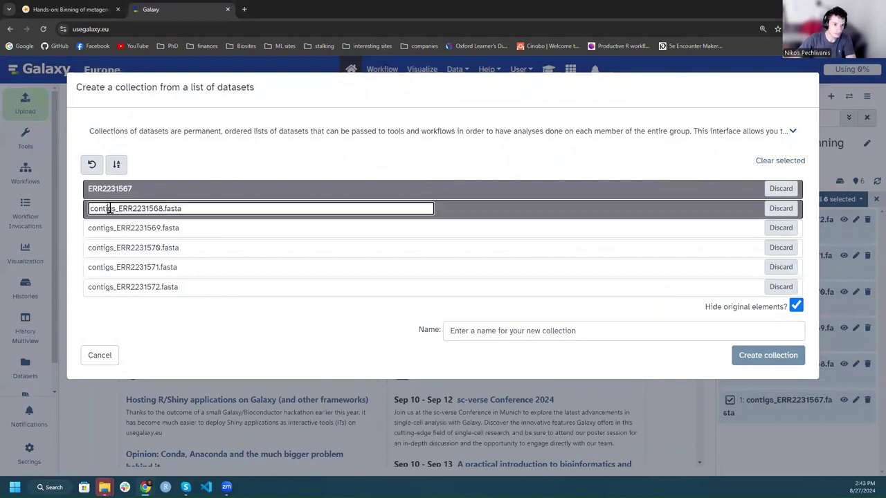
pyautogui.moveTo(119, 208); pyautogui.dragTo(164, 209)
pyautogui.press('BackSpace')
pyautogui.press('BackSpace')
# Step: Rename the collection's third and fourth elements to ERR2231569 and ERR2231570
pyautogui.click(114, 229)
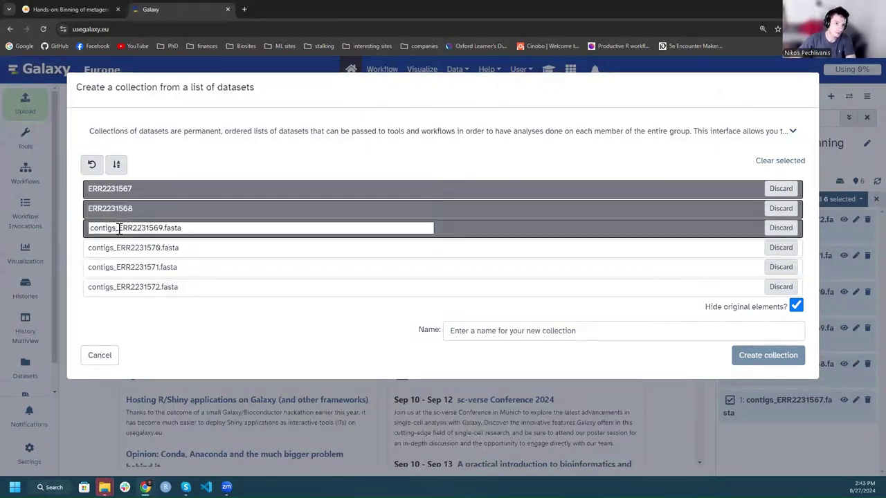
pyautogui.moveTo(119, 230); pyautogui.dragTo(87, 267)
pyautogui.press('BackSpace')
pyautogui.press('BackSpace')
pyautogui.click(118, 247)
pyautogui.press('BackSpace')
pyautogui.press('BackSpace')
# Step: Rename the collection's fifth element to ERR2231571
pyautogui.click(118, 267)
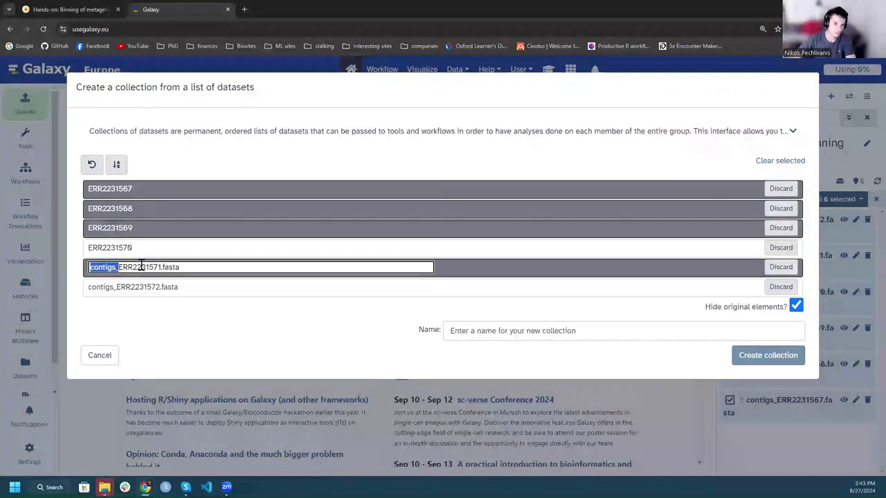
pyautogui.press('BackSpace')
pyautogui.moveTo(151, 269); pyautogui.dragTo(156, 267)
pyautogui.press('BackSpace')
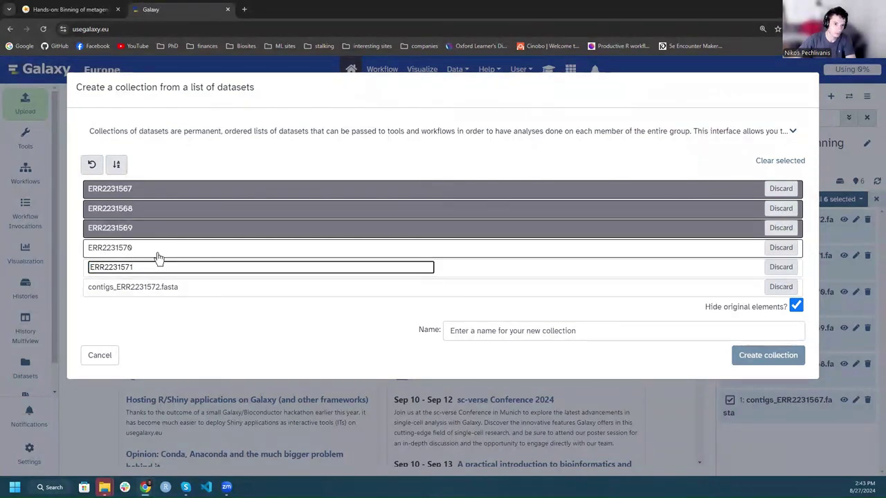
pyautogui.click(149, 249)
pyautogui.click(135, 268)
# Step: Rename the collection's last element to ERR2231572
pyautogui.click(114, 294)
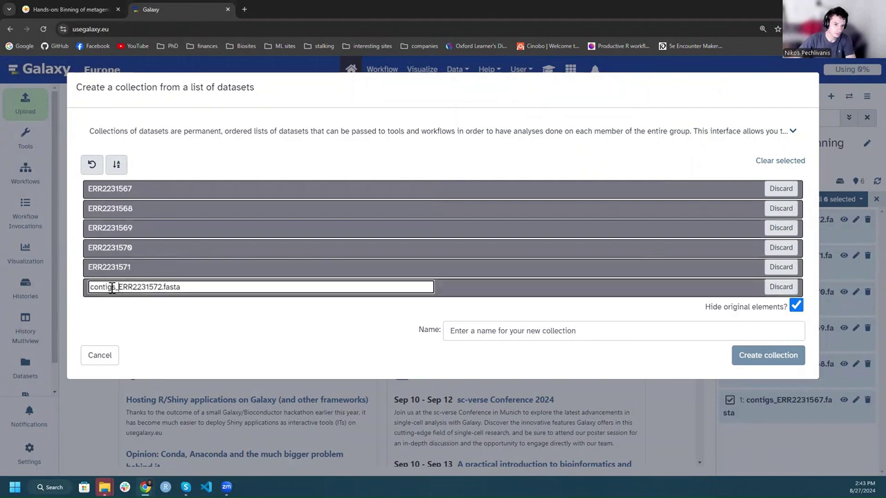
pyautogui.press('BackSpace')
pyautogui.moveTo(119, 286); pyautogui.dragTo(158, 286)
pyautogui.press('BackSpace')
pyautogui.press('Return')
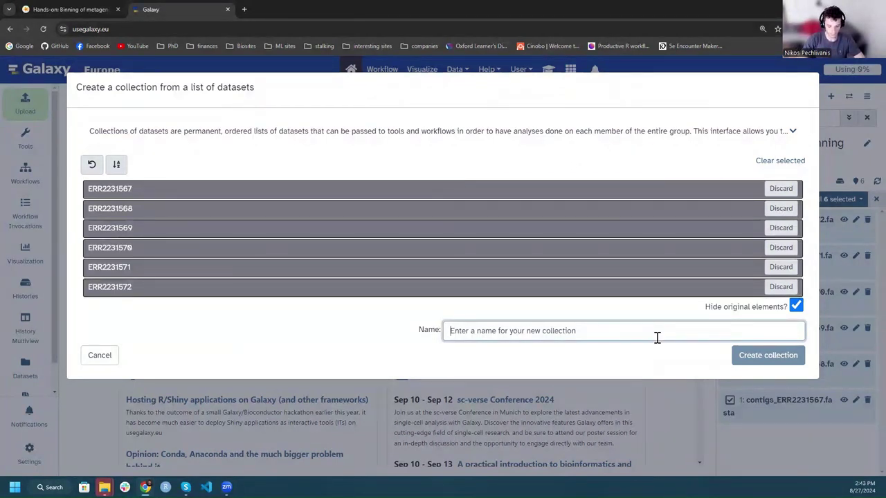
# Step: Name the new collection "Assembled contigs" and create it with the original elements hidden
pyautogui.write('Add')
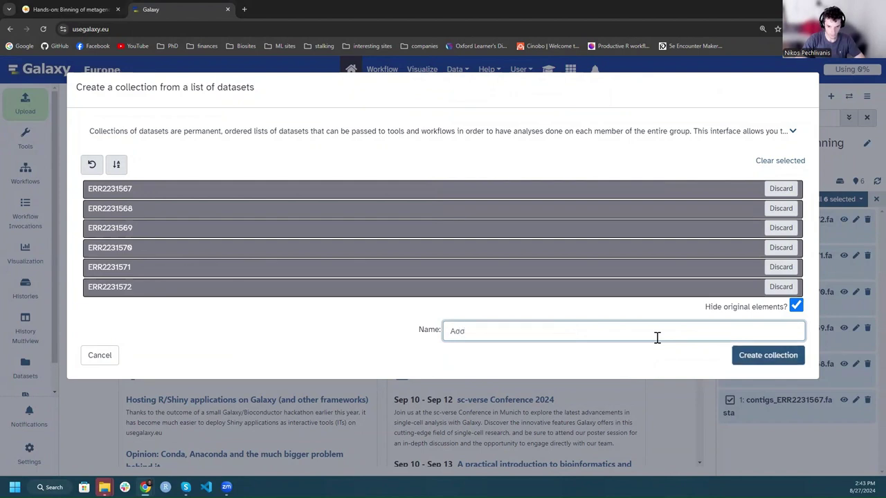
pyautogui.press('BackSpace')
pyautogui.press('BackSpace')
pyautogui.press('BackSpace')
pyautogui.write('Assembled')
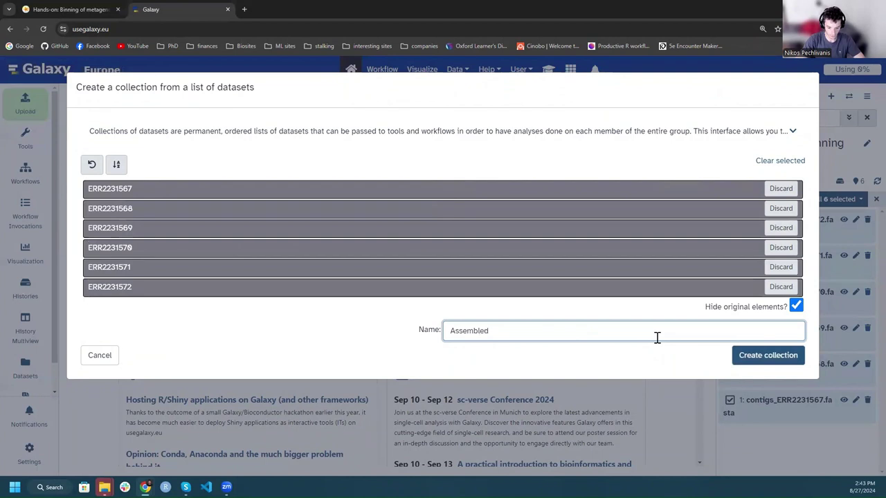
pyautogui.write(' contigs')
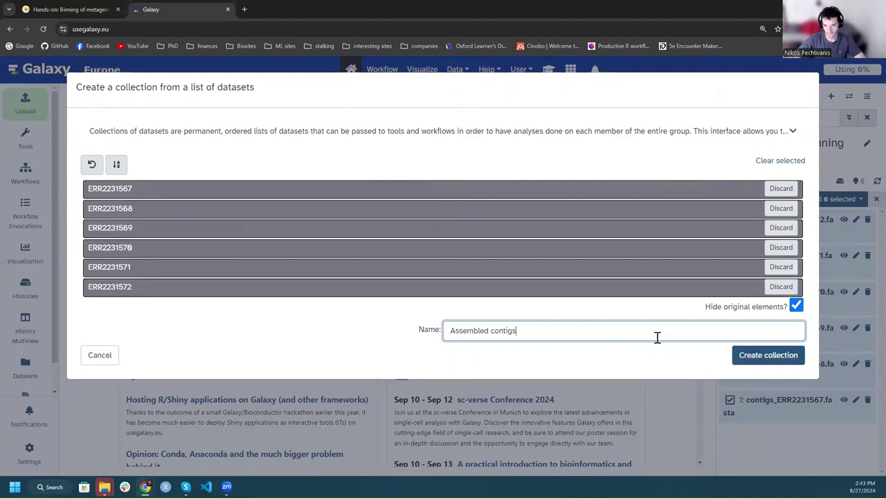
pyautogui.click(768, 356)
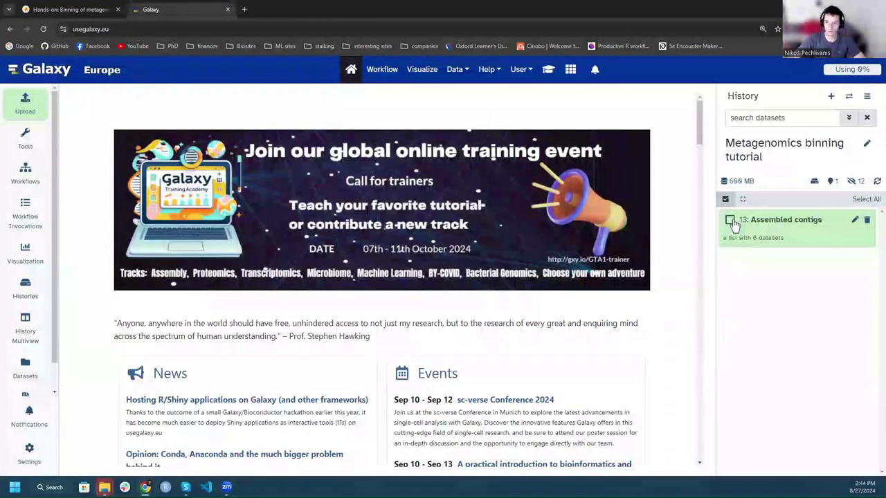
# Step: Open the Assembled contigs collection and preview the sequences of its first element, ERR2231567
pyautogui.click(775, 230)
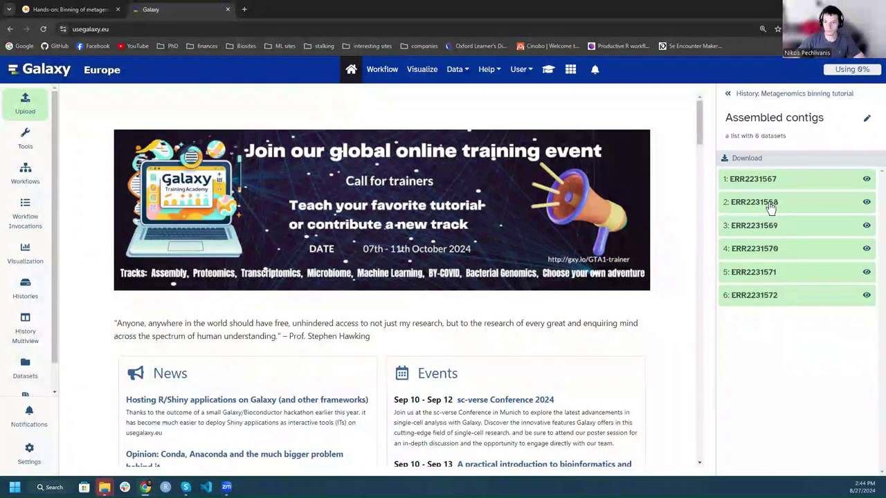
pyautogui.click(760, 180)
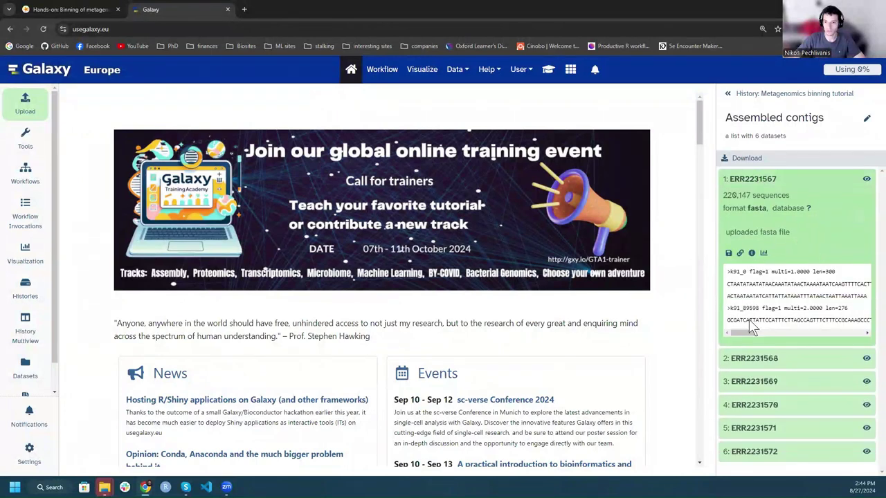
pyautogui.moveTo(759, 335); pyautogui.dragTo(724, 325)
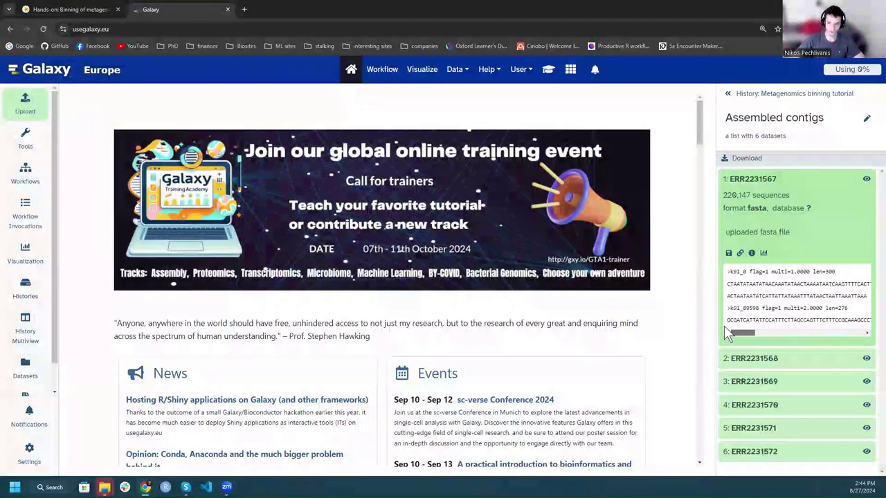
# Step: Examine the dataset details of ERR2231567, including name, file size, job outputs and storage, and return to the history's overview
pyautogui.click(752, 254)
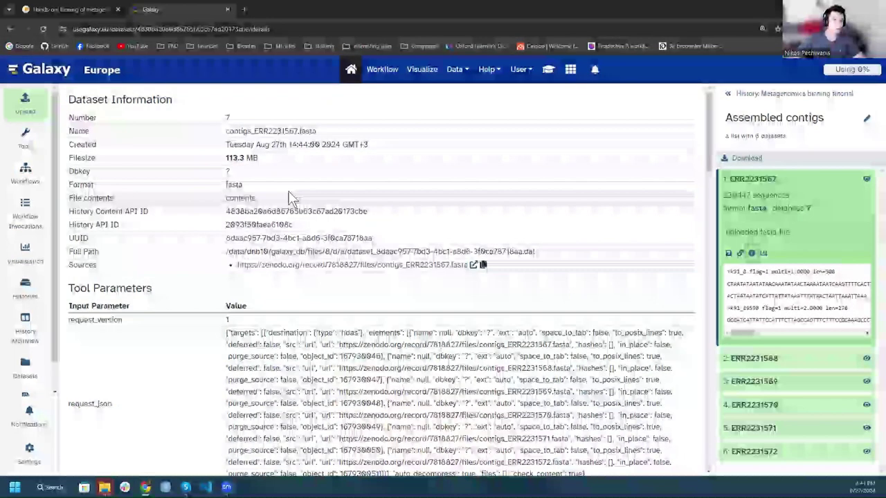
pyautogui.moveTo(318, 132); pyautogui.dragTo(224, 132)
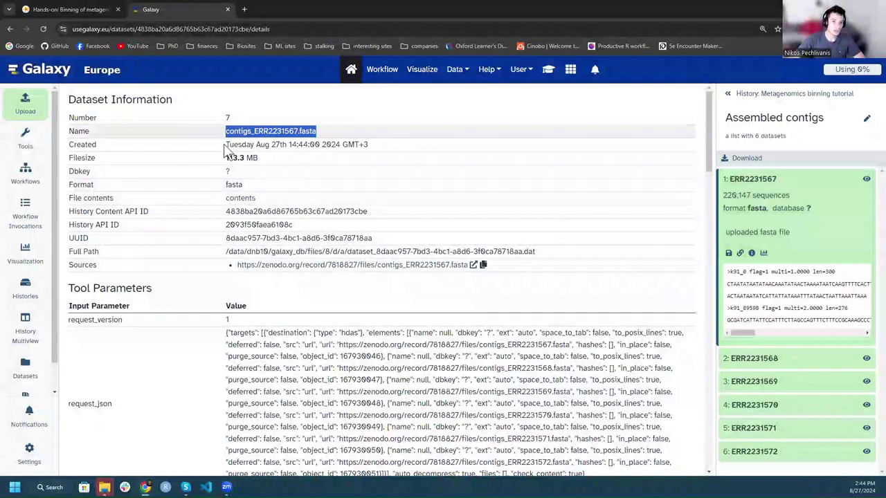
pyautogui.scroll(-5, 320, 218)
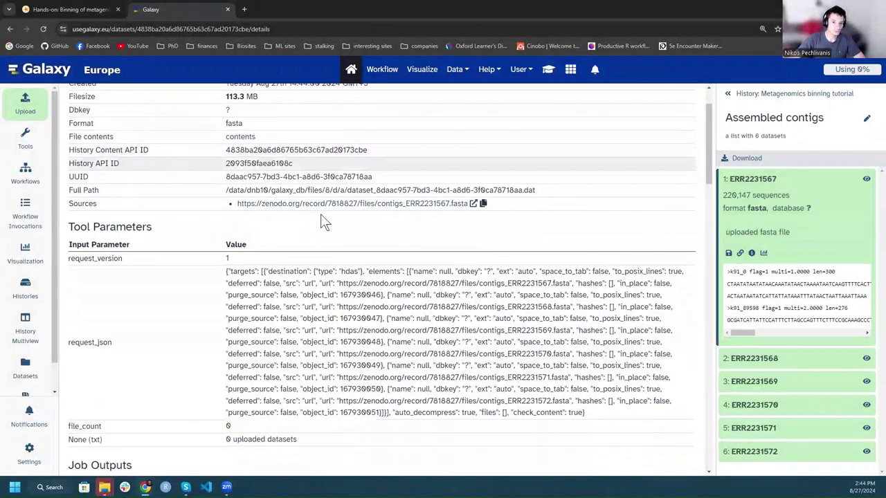
pyautogui.scroll(4, 320, 218)
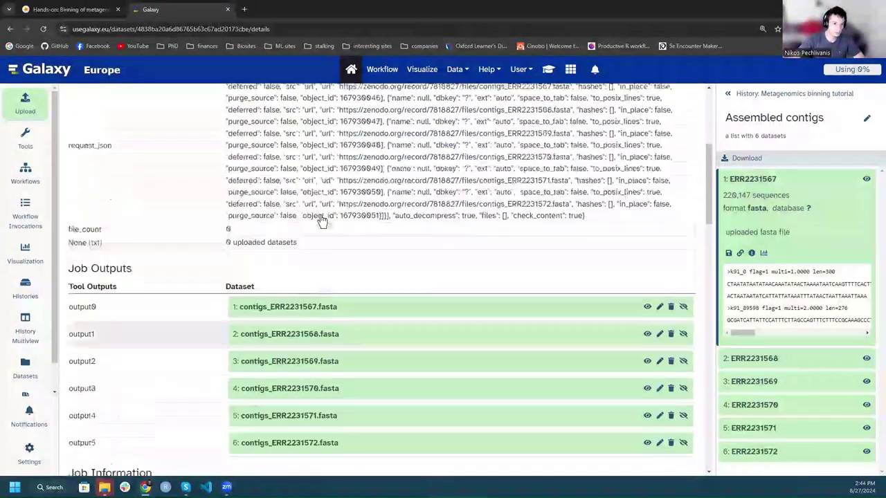
pyautogui.scroll(2, 320, 218)
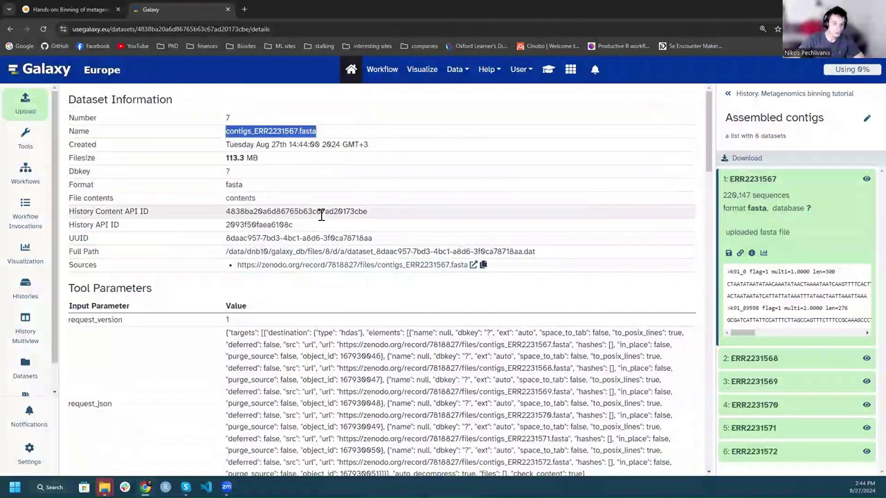
pyautogui.moveTo(223, 164); pyautogui.dragTo(267, 158)
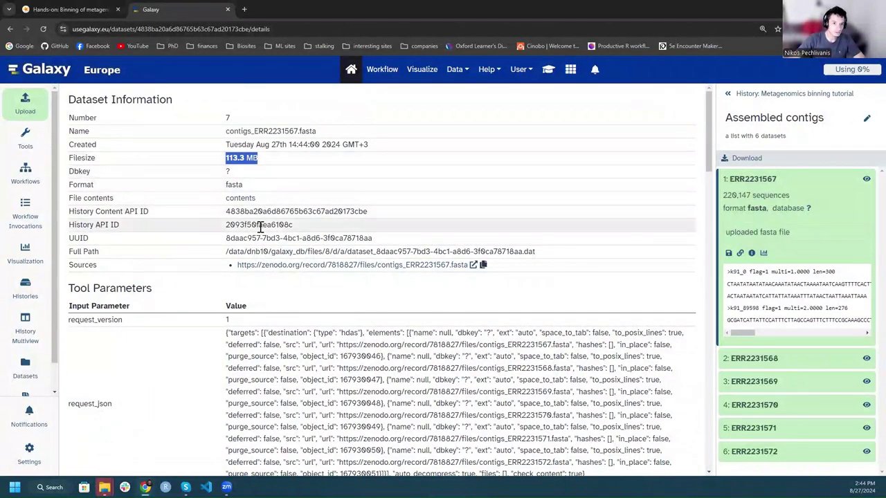
pyautogui.scroll(-3, 269, 230)
pyautogui.scroll(-6, 269, 230)
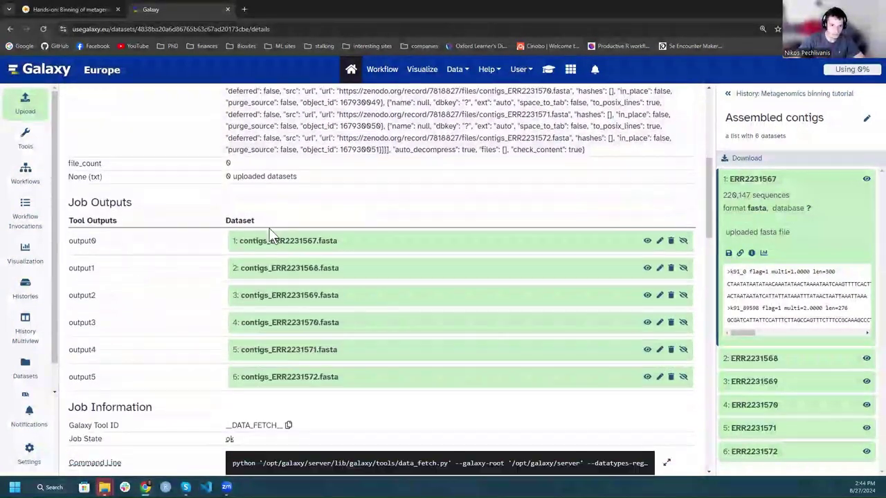
pyautogui.scroll(-2, 270, 233)
pyautogui.scroll(3, 270, 234)
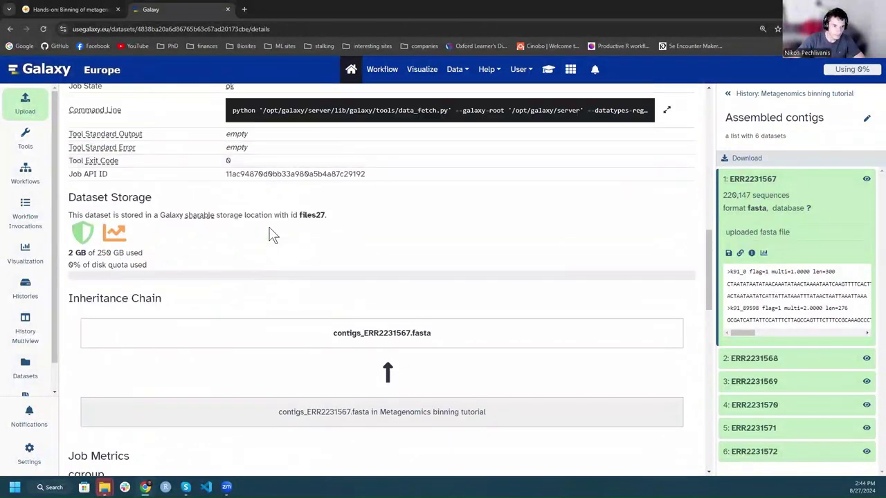
pyautogui.scroll(7, 269, 234)
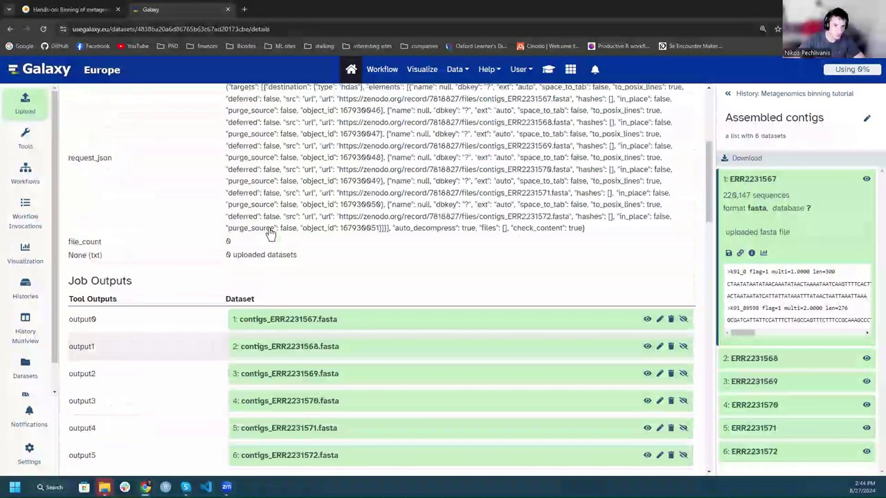
pyautogui.scroll(1, 269, 233)
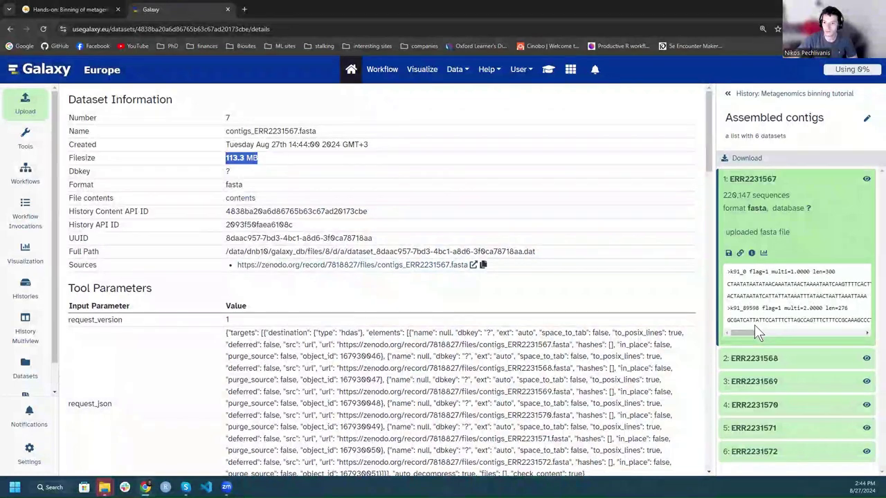
pyautogui.click(790, 187)
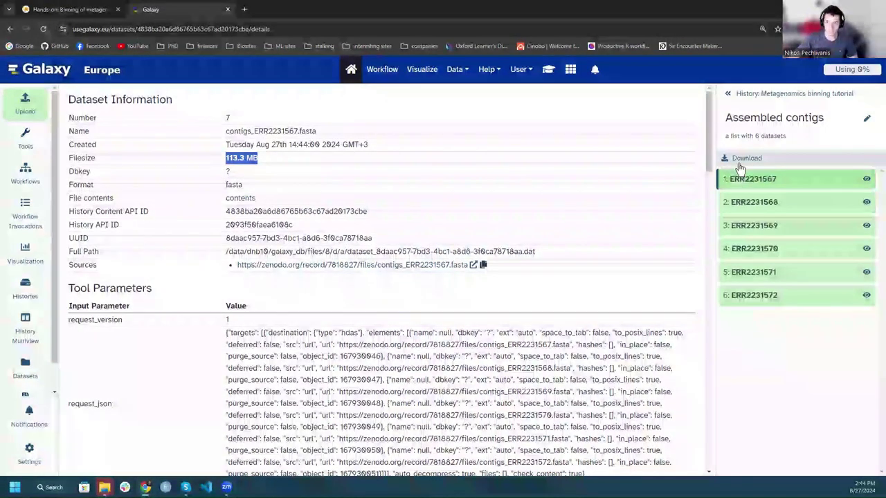
pyautogui.click(728, 94)
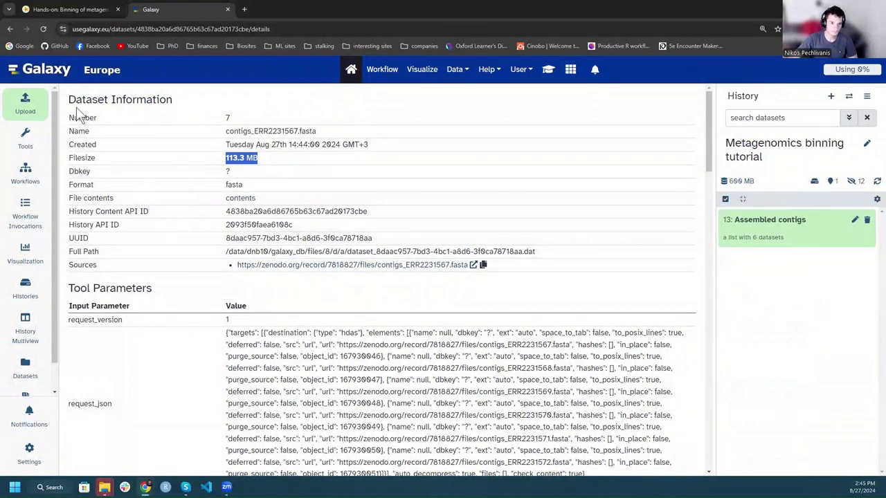
# Step: Switch to the Galaxy training tutorial and review its tips on creating and renaming a history
pyautogui.moveTo(227, 484)
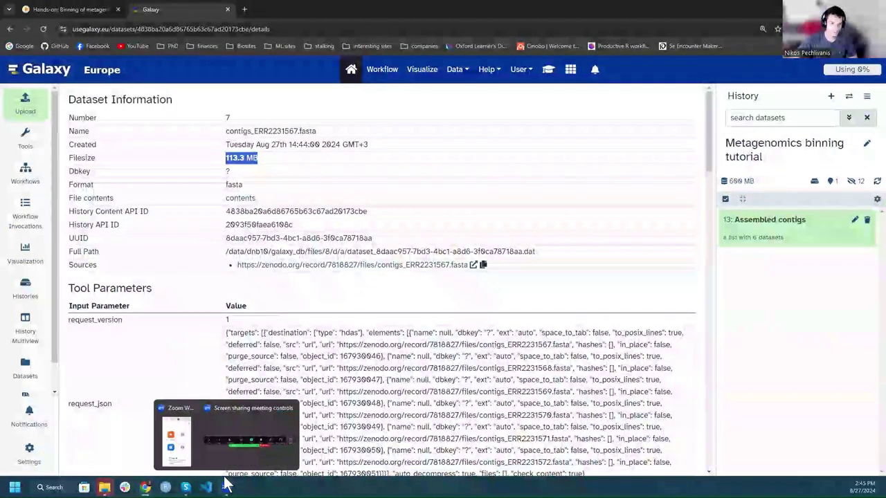
pyautogui.click(79, 9)
pyautogui.scroll(3, 433, 198)
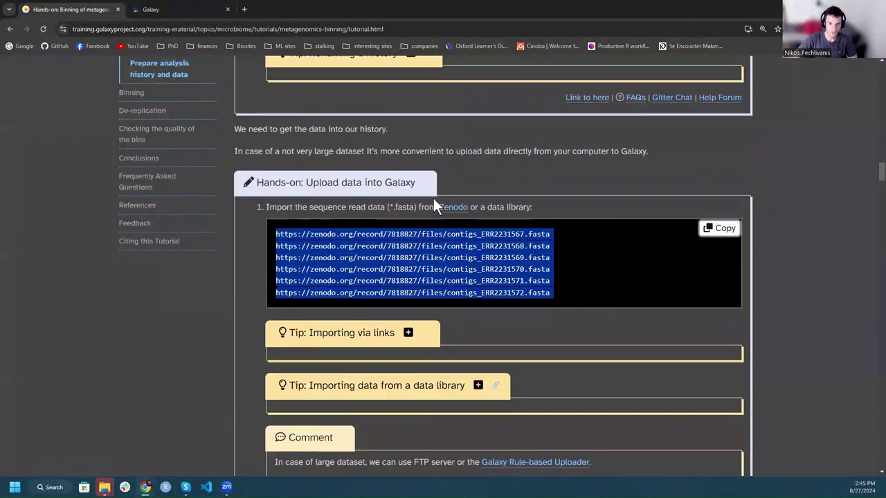
pyautogui.scroll(5, 434, 199)
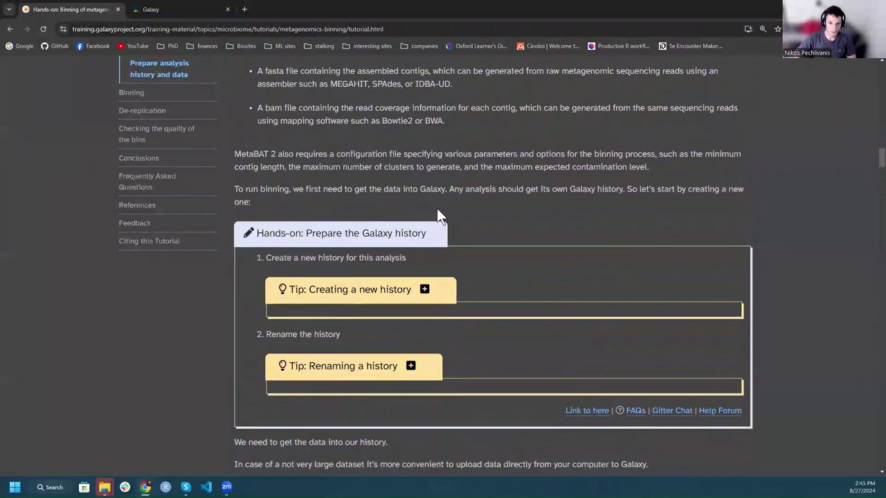
pyautogui.scroll(-1, 436, 209)
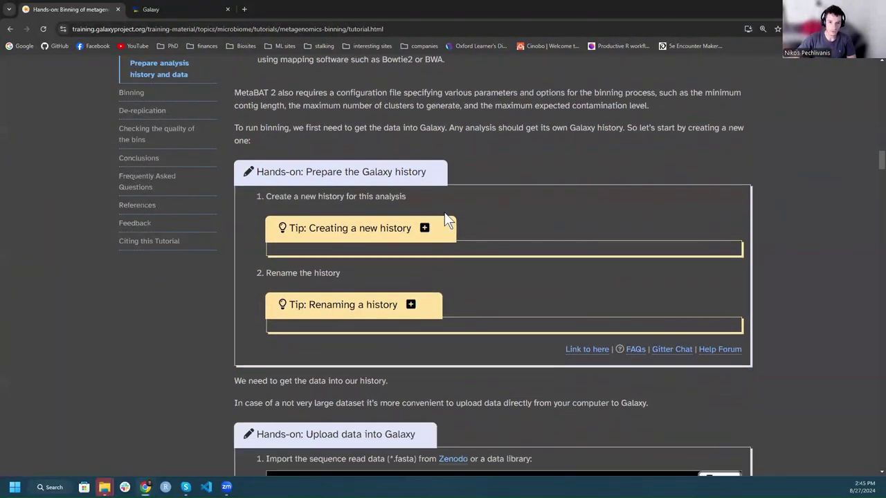
pyautogui.click(411, 306)
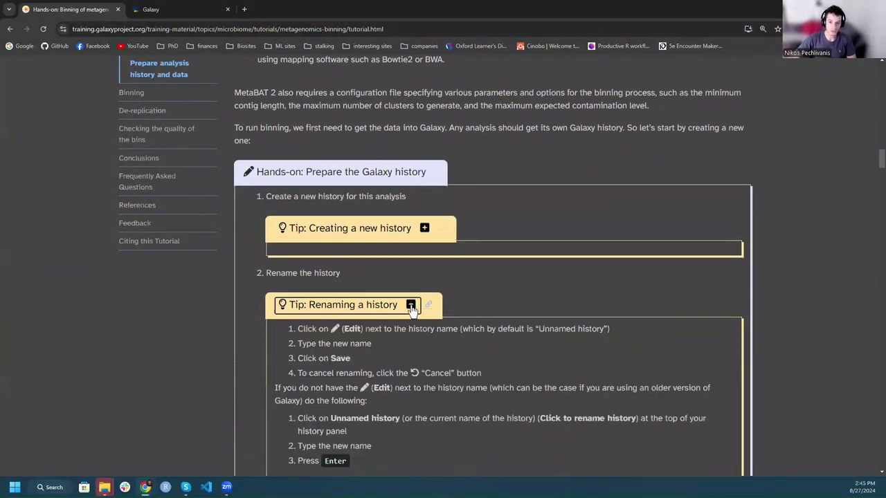
pyautogui.click(425, 229)
pyautogui.scroll(-1, 565, 254)
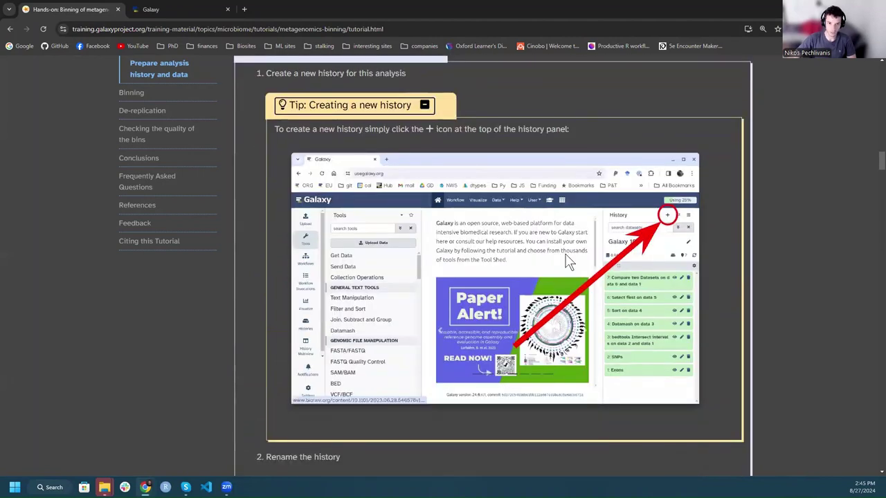
pyautogui.click(424, 105)
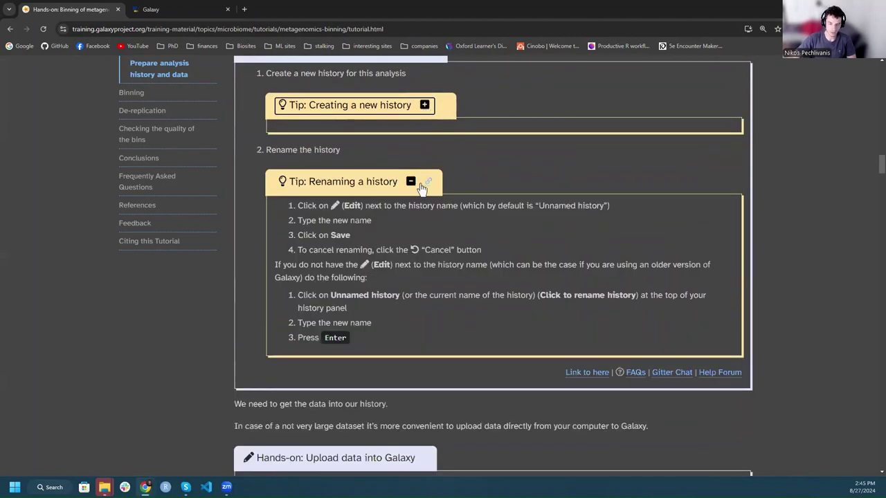
pyautogui.scroll(1, 421, 187)
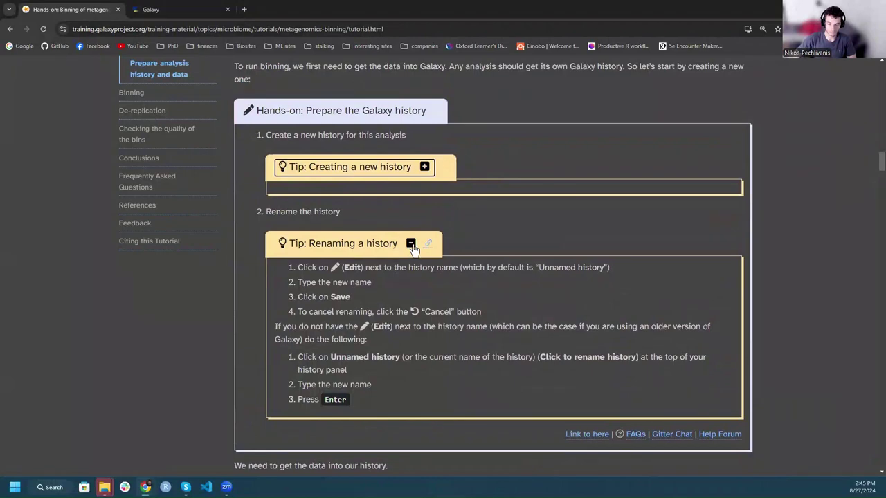
pyautogui.click(410, 245)
# Step: Review the tutorial's tips on importing data via links and creating a paired collection
pyautogui.scroll(-6, 500, 255)
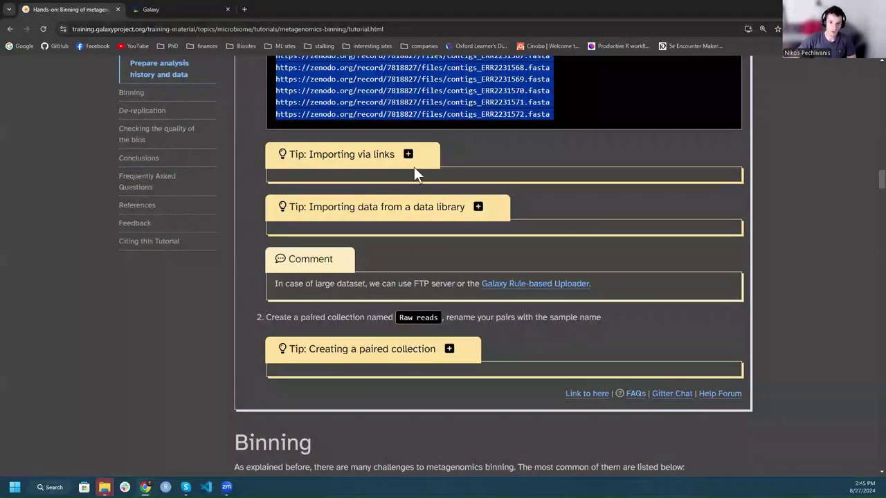
pyautogui.click(408, 154)
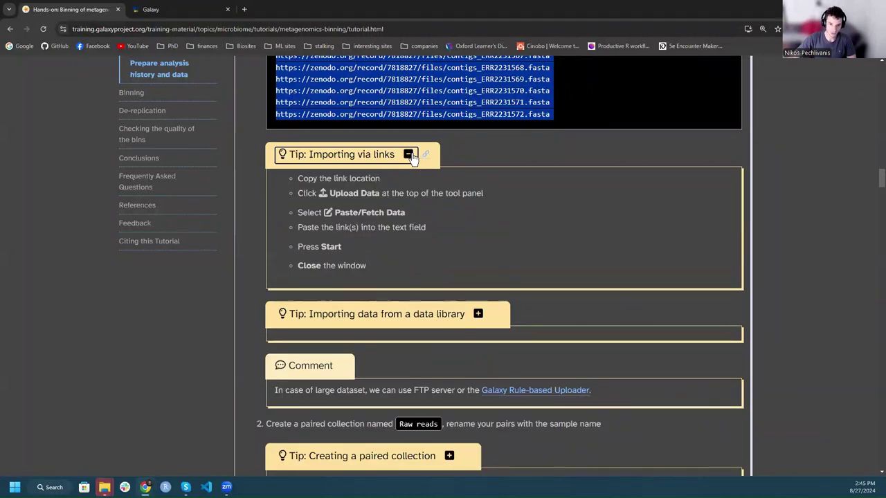
pyautogui.click(409, 155)
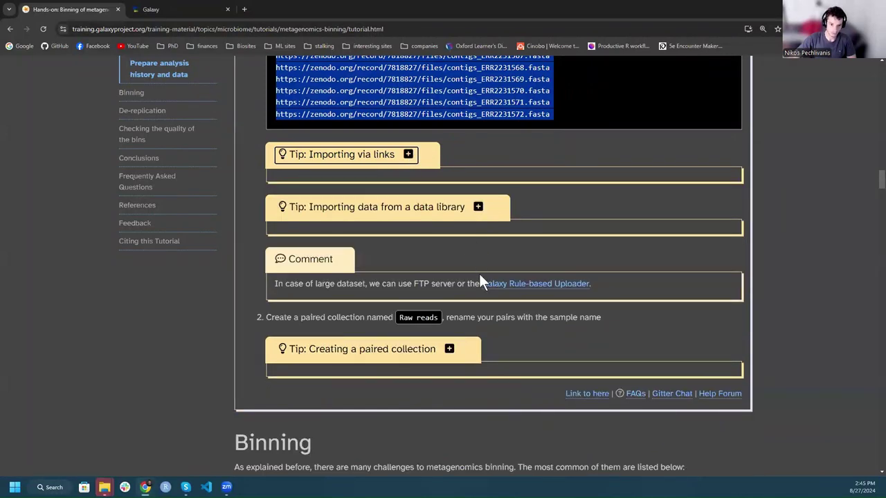
pyautogui.scroll(-1, 479, 273)
pyautogui.click(449, 287)
pyautogui.scroll(-1, 561, 293)
pyautogui.scroll(-1, 560, 293)
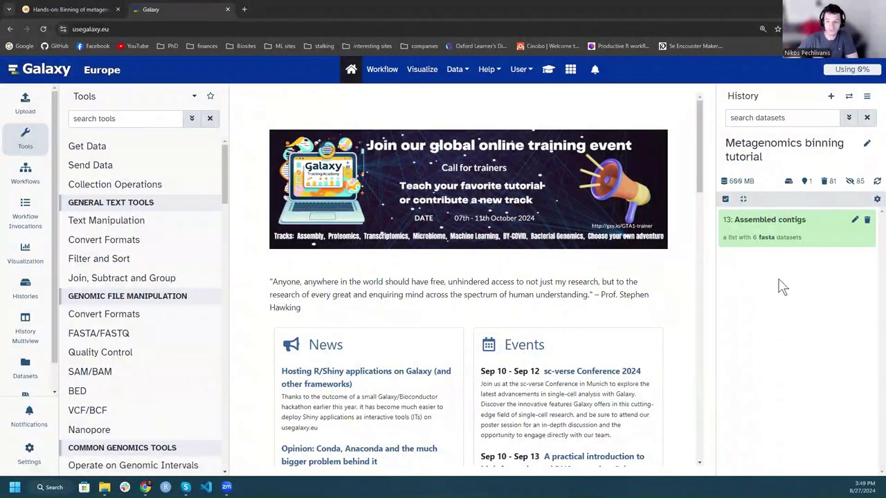
# Step: Check the ERR2231567 element of the Assembled contigs collection in Galaxy and return to the tutorial's Binning section
pyautogui.click(765, 222)
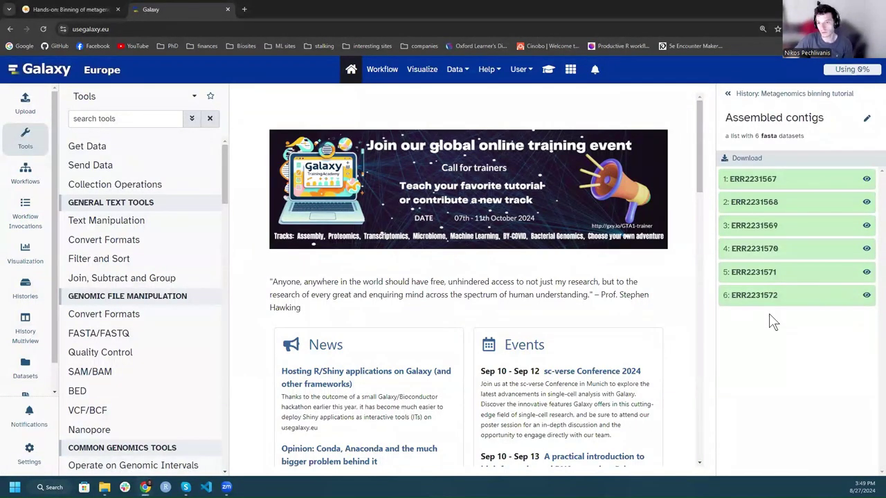
pyautogui.click(778, 184)
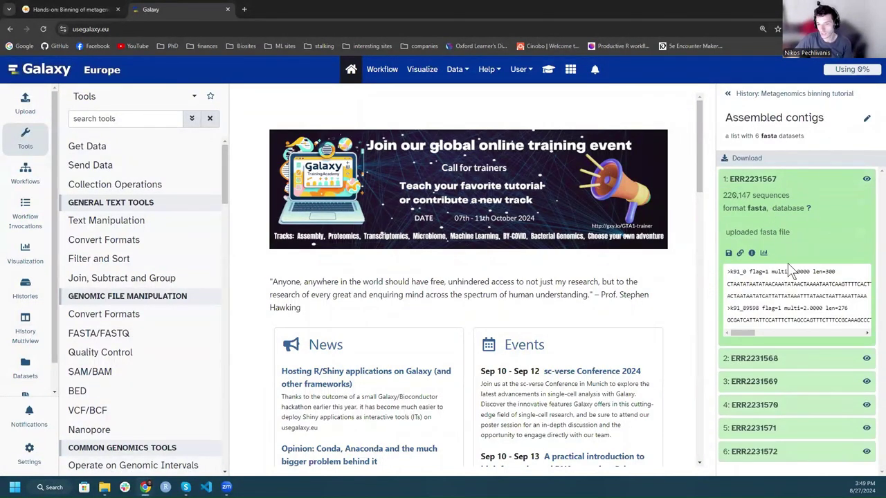
pyautogui.click(786, 181)
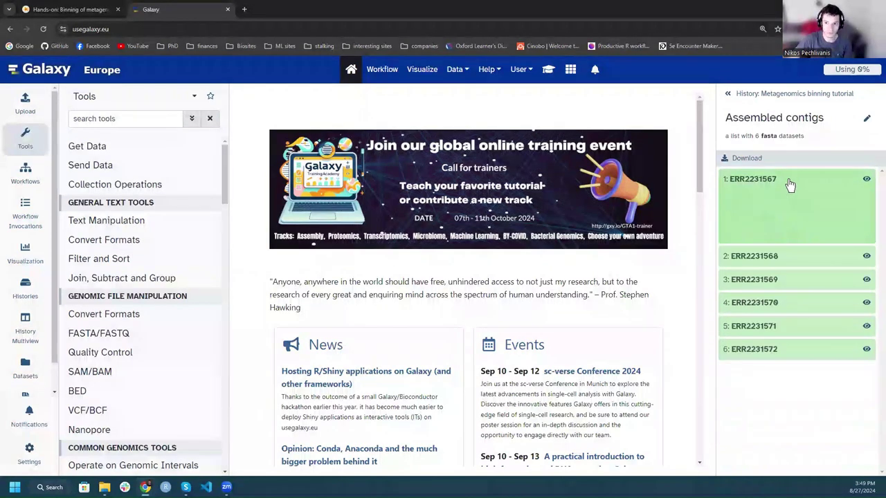
pyautogui.click(88, 8)
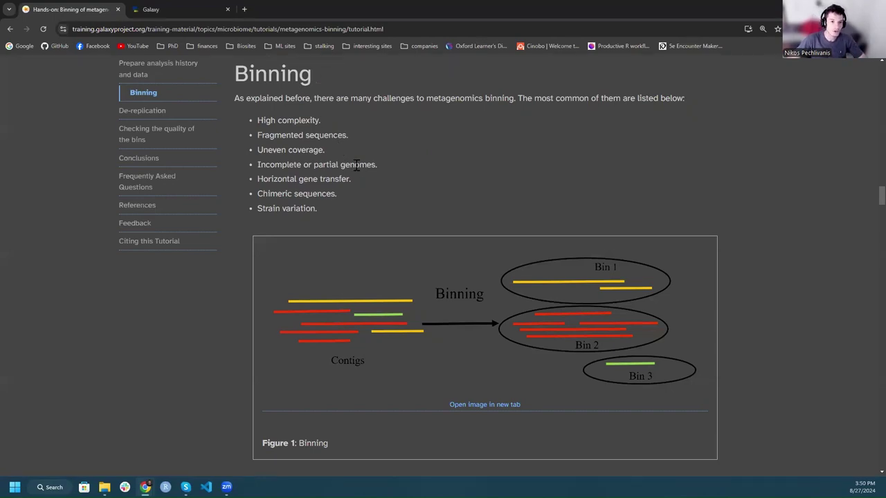
# Step: Consult the tutorial's MetaBAT 2 hands-on, open MetaBAT2 metagenome binning in Galaxy, and use the Assembled contigs collection as its contigs input
pyautogui.scroll(-5, 355, 164)
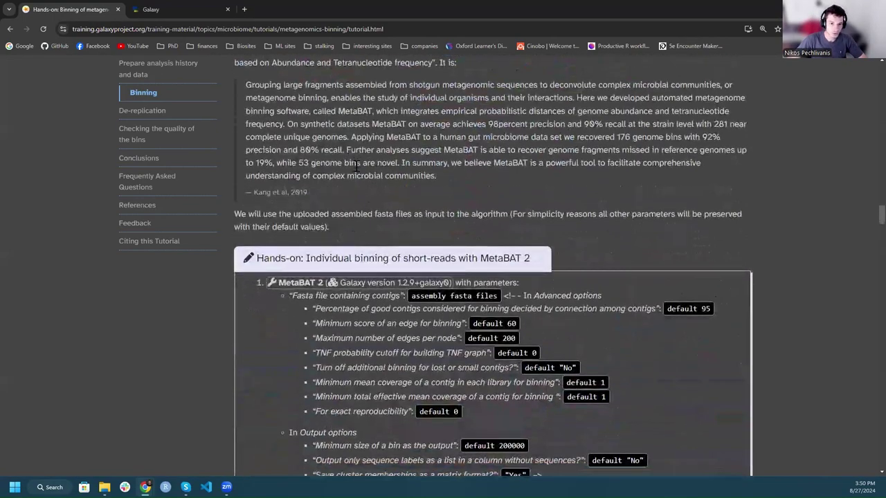
pyautogui.scroll(-1, 356, 166)
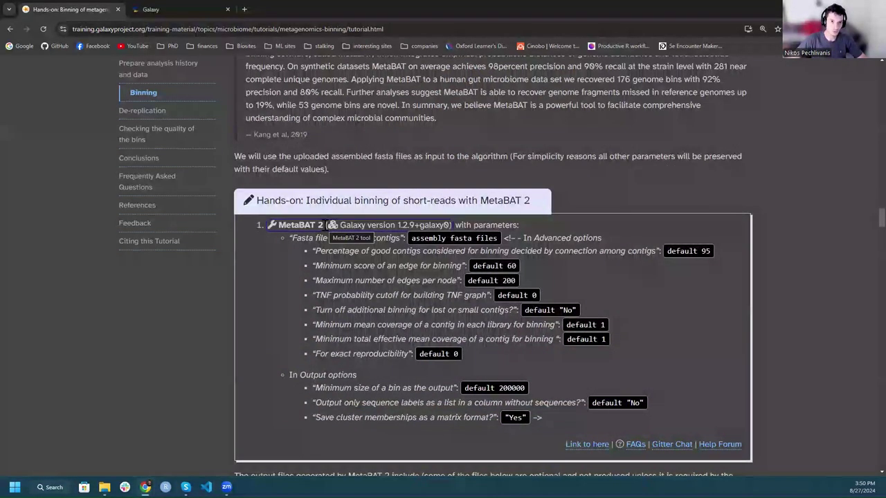
pyautogui.click(159, 9)
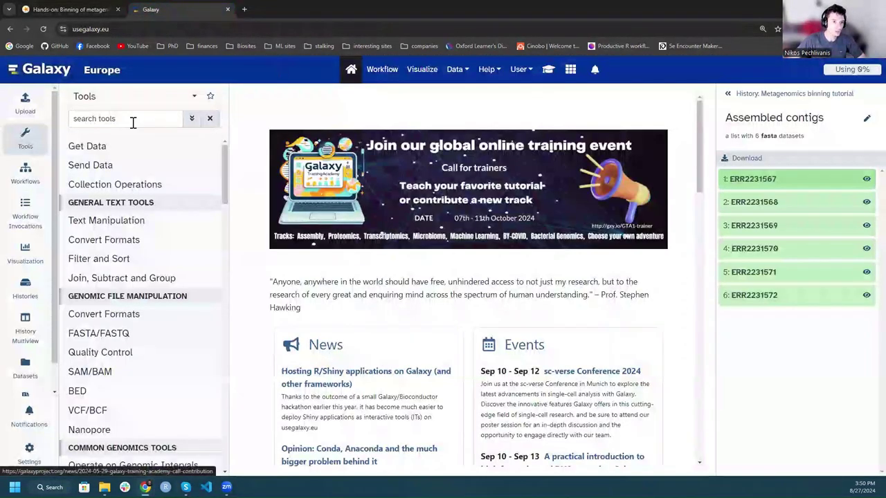
pyautogui.click(24, 142)
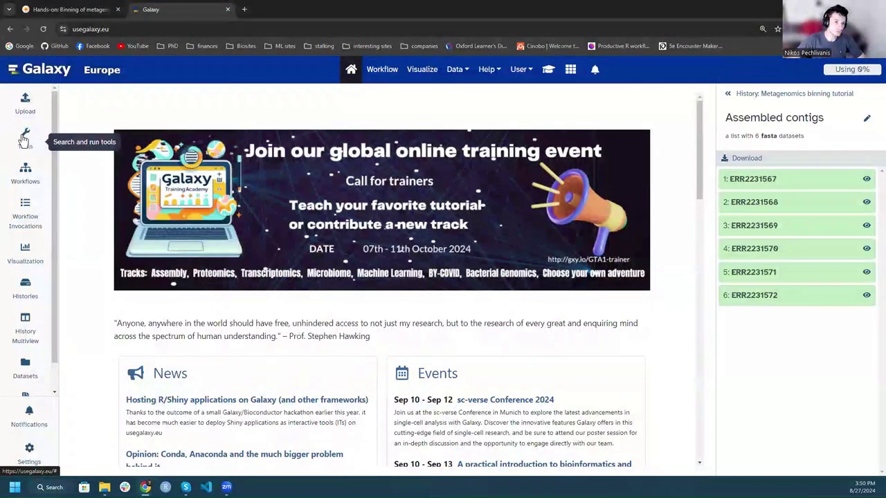
pyautogui.click(25, 139)
pyautogui.click(100, 119)
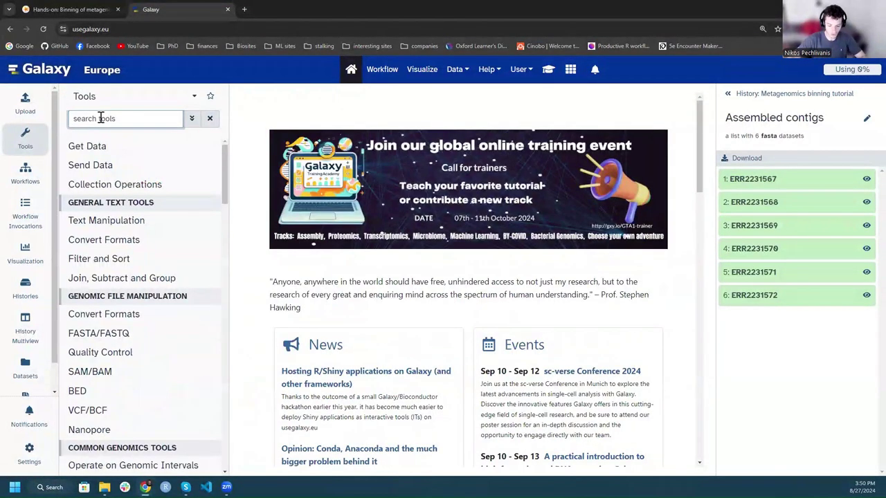
pyautogui.write('Metaba')
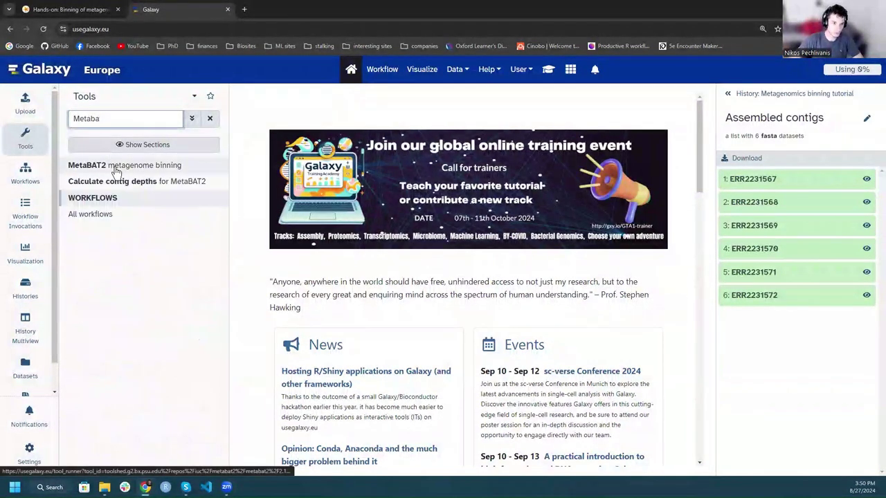
pyautogui.click(161, 167)
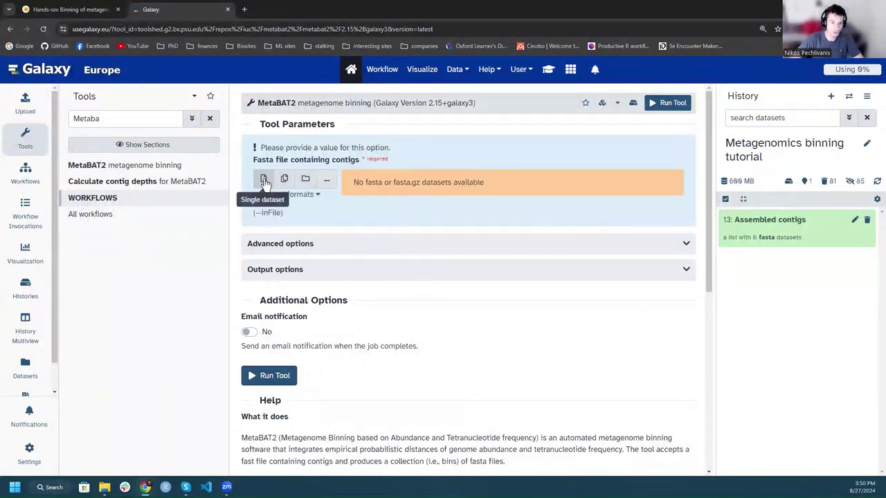
pyautogui.click(305, 180)
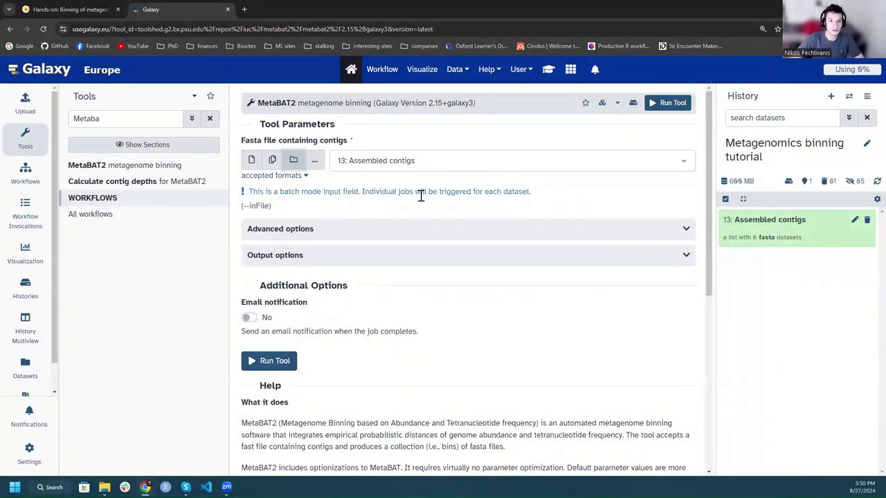
# Step: Review MetaBAT2's advanced options and output options, and collapse both sections again
pyautogui.scroll(-1, 438, 208)
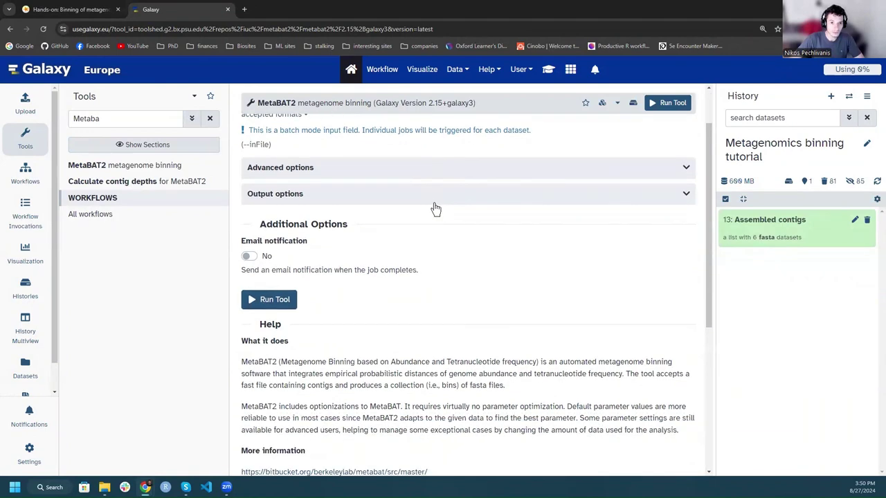
pyautogui.click(403, 175)
pyautogui.scroll(-5, 411, 255)
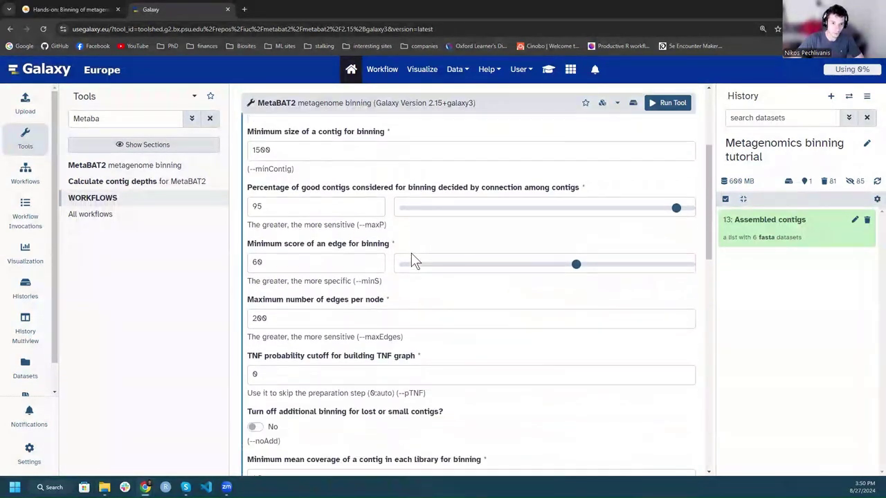
pyautogui.scroll(-2, 413, 256)
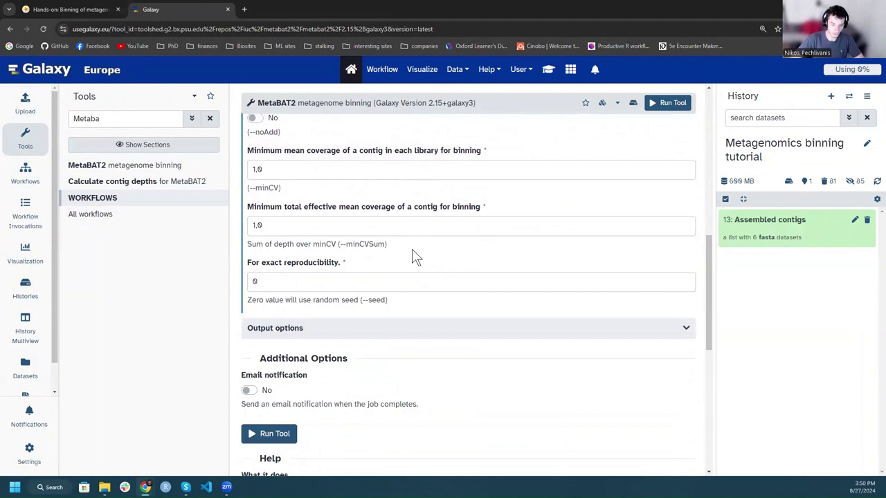
pyautogui.scroll(7, 414, 256)
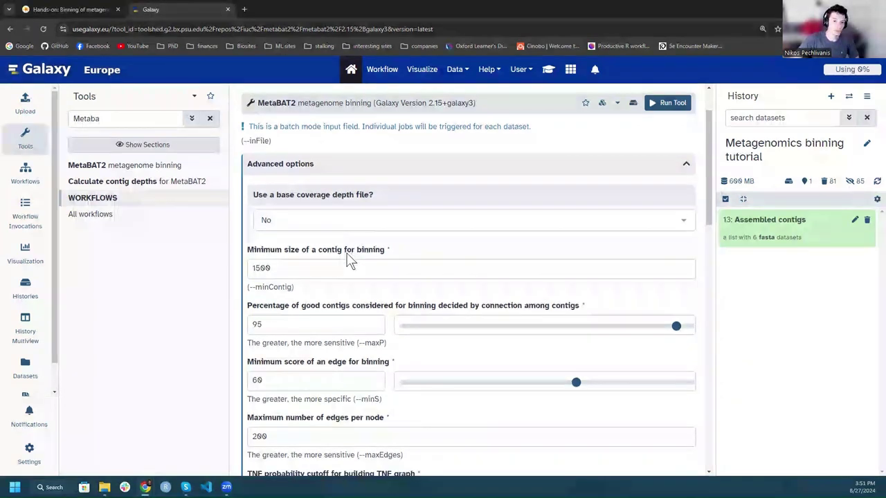
pyautogui.scroll(-7, 349, 257)
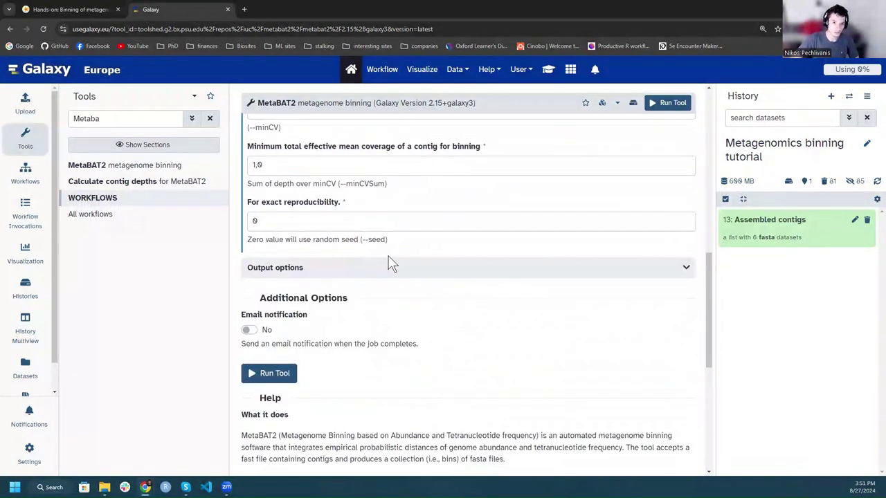
pyautogui.scroll(1, 344, 223)
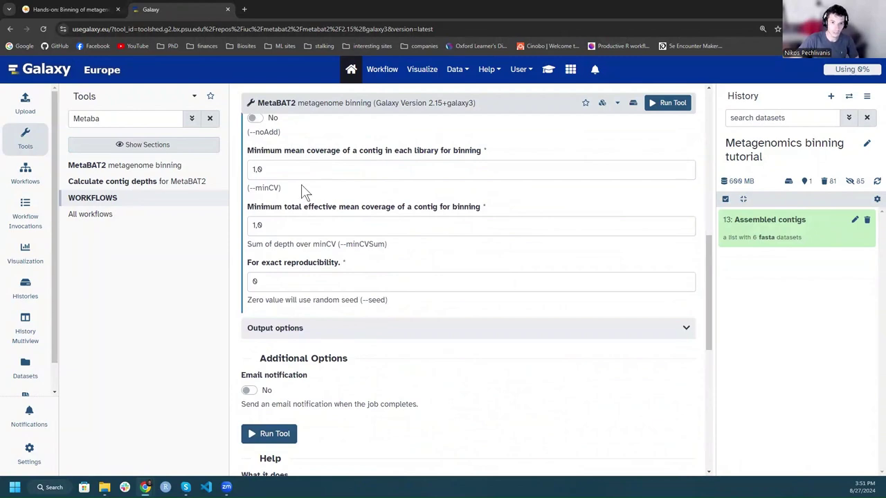
pyautogui.scroll(-2, 351, 328)
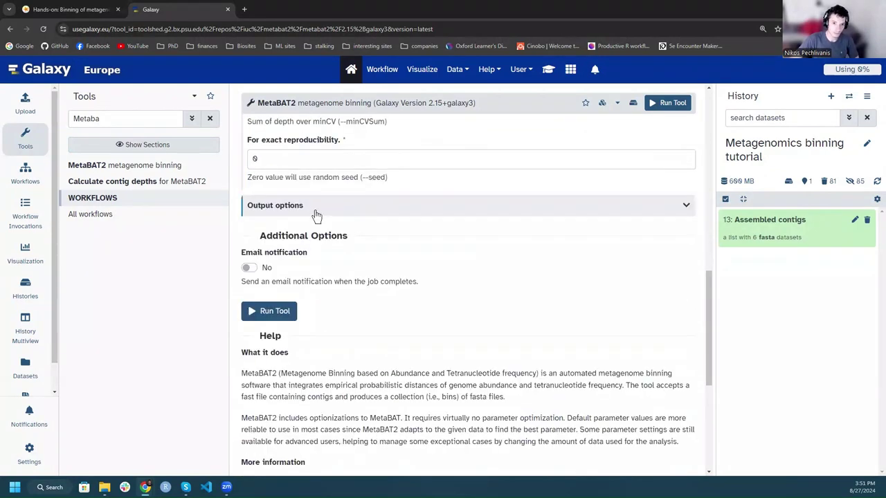
pyautogui.click(316, 210)
pyautogui.scroll(15, 346, 297)
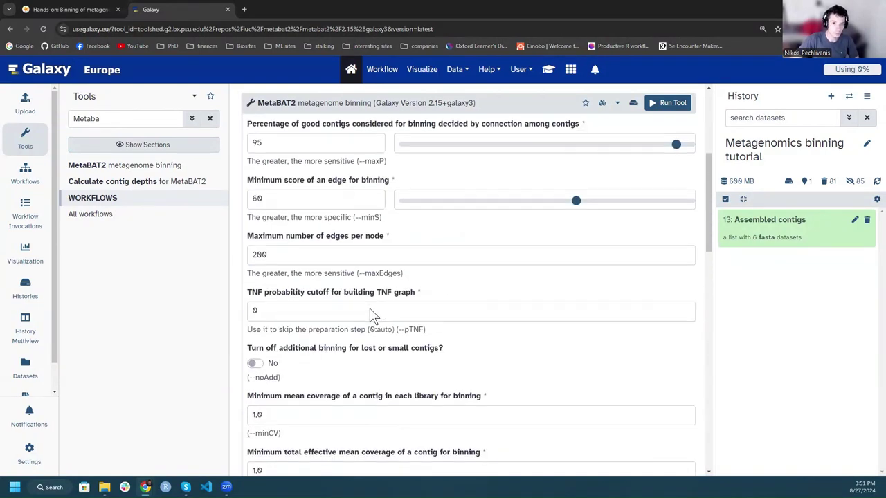
pyautogui.click(371, 233)
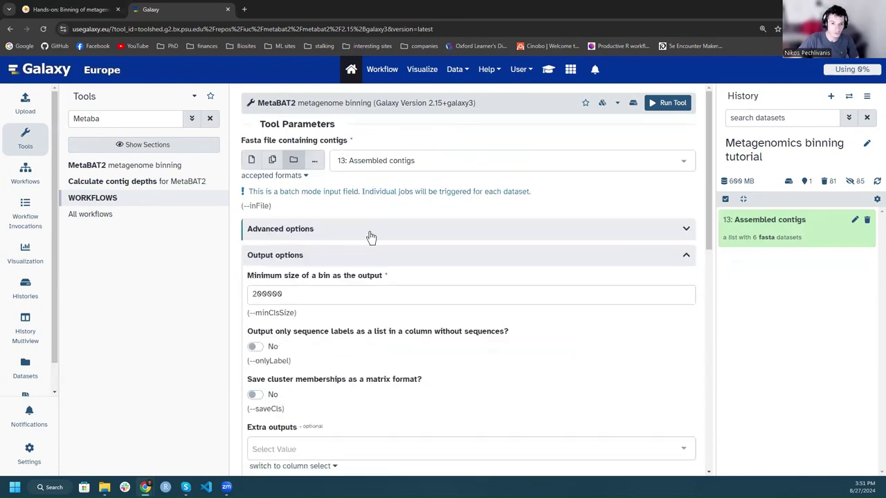
pyautogui.click(356, 256)
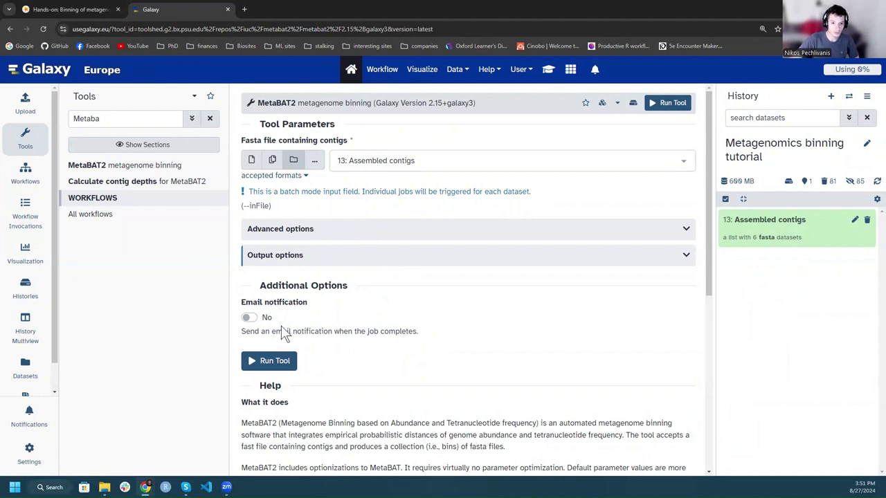
# Step: Run MetaBAT2 on the Assembled contigs collection with email notification set to No
pyautogui.click(247, 317)
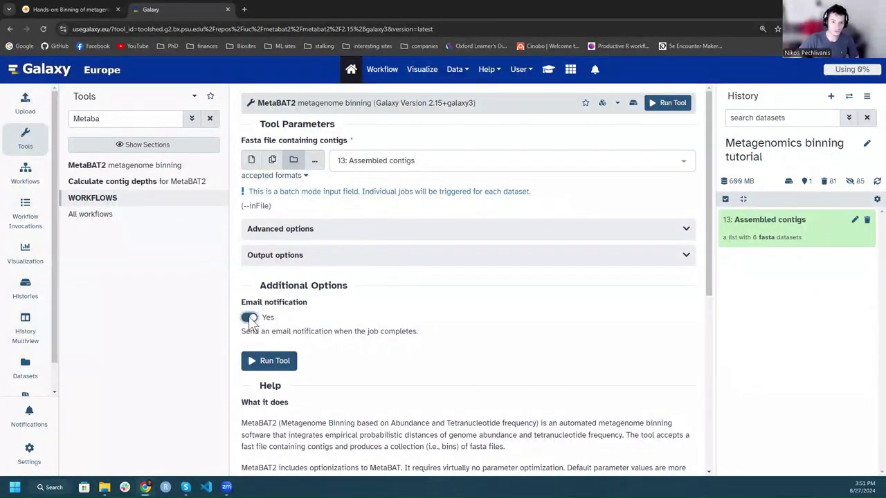
pyautogui.click(249, 318)
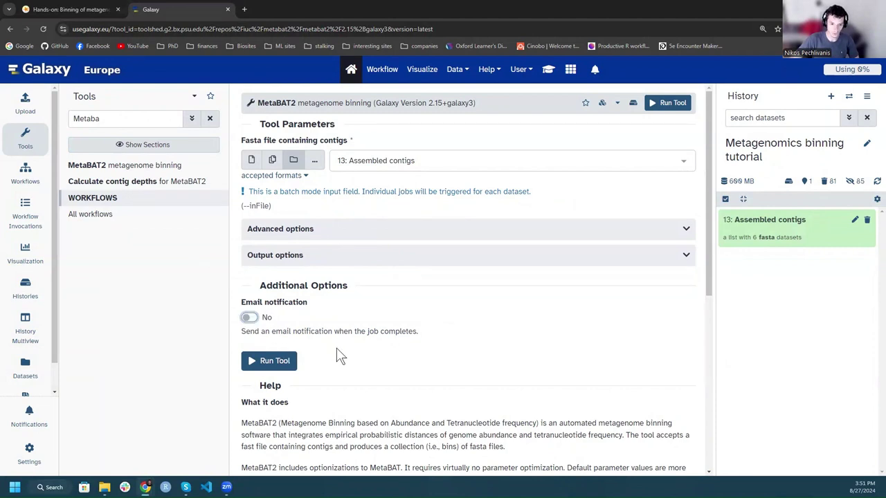
pyautogui.click(254, 366)
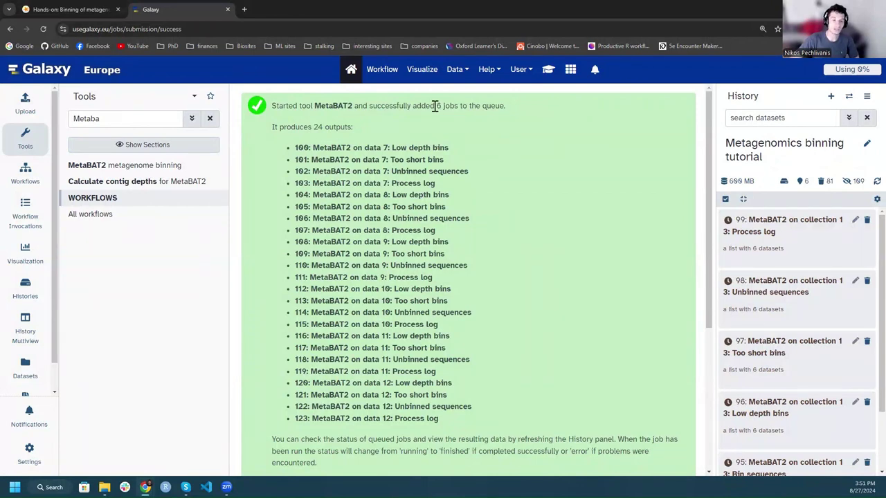
# Step: Examine the submitted MetaBAT2 jobs, their listed output types, and the status of the output collections in the history
pyautogui.moveTo(436, 106); pyautogui.dragTo(459, 107)
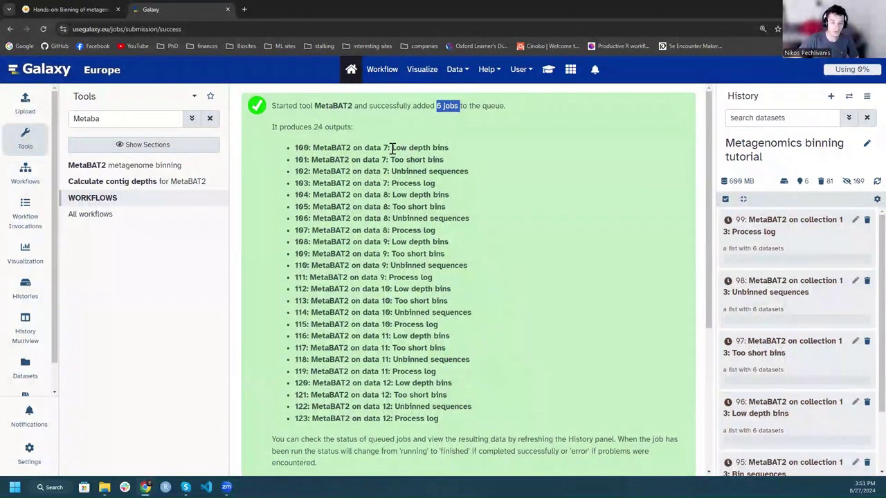
pyautogui.moveTo(392, 147); pyautogui.dragTo(451, 148)
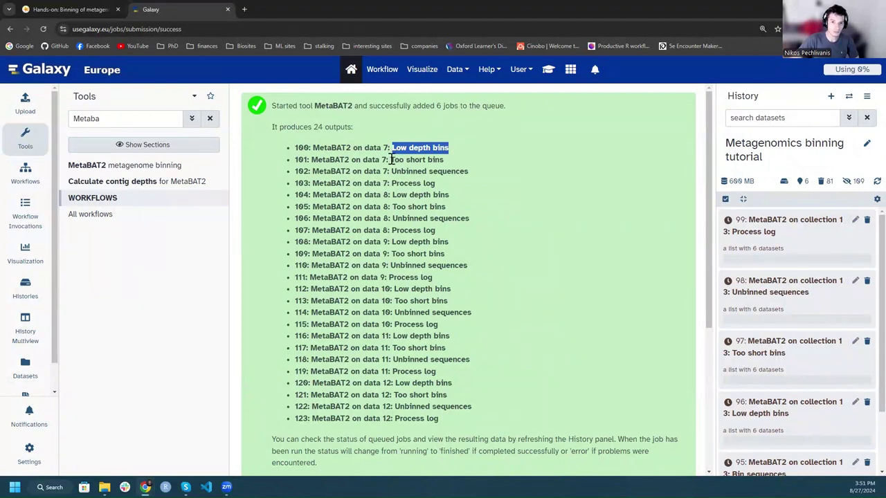
pyautogui.moveTo(390, 160); pyautogui.dragTo(443, 159)
pyautogui.moveTo(391, 171); pyautogui.dragTo(456, 172)
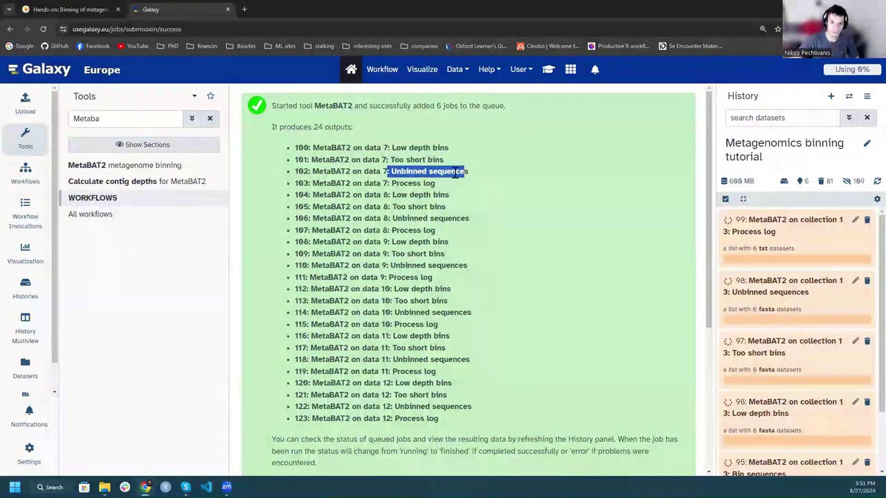
pyautogui.moveTo(391, 183); pyautogui.dragTo(427, 184)
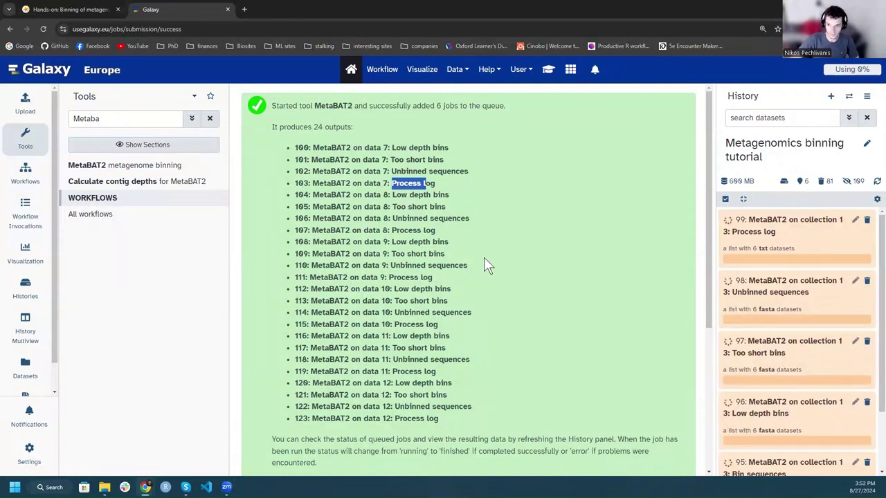
pyautogui.scroll(-1, 539, 257)
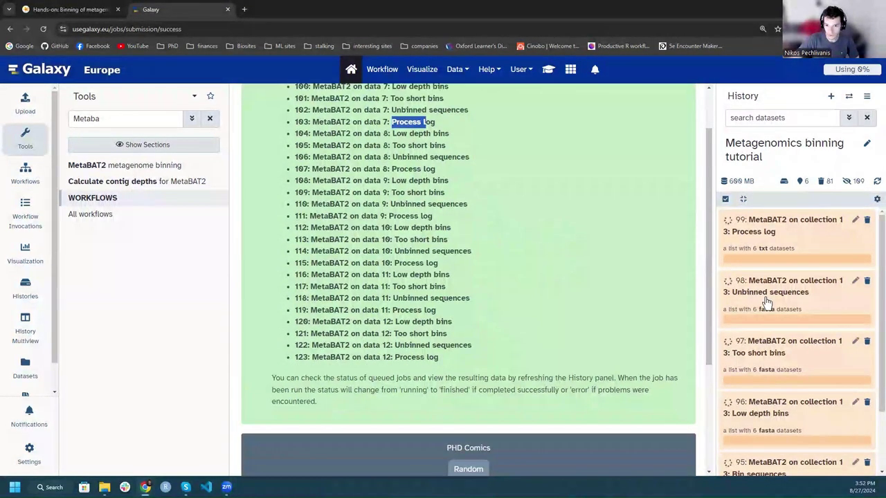
pyautogui.scroll(1, 616, 275)
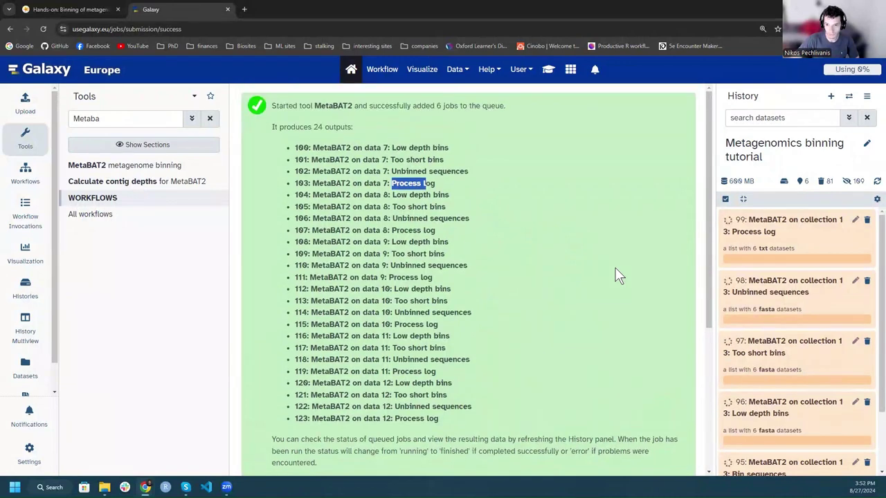
pyautogui.scroll(-4, 616, 275)
pyautogui.scroll(-1, 770, 291)
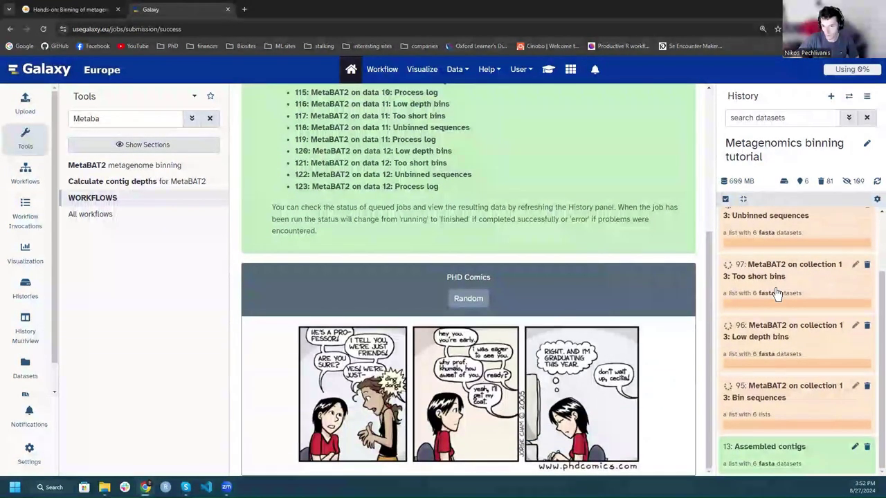
pyautogui.scroll(1, 779, 299)
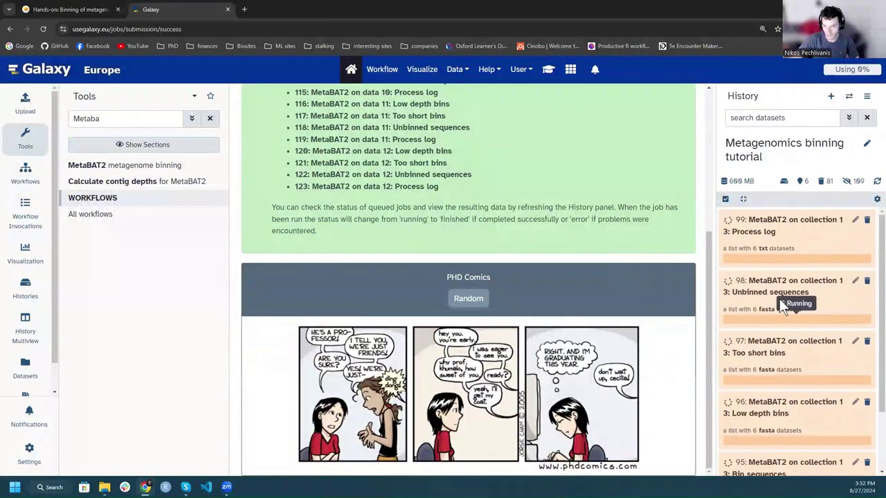
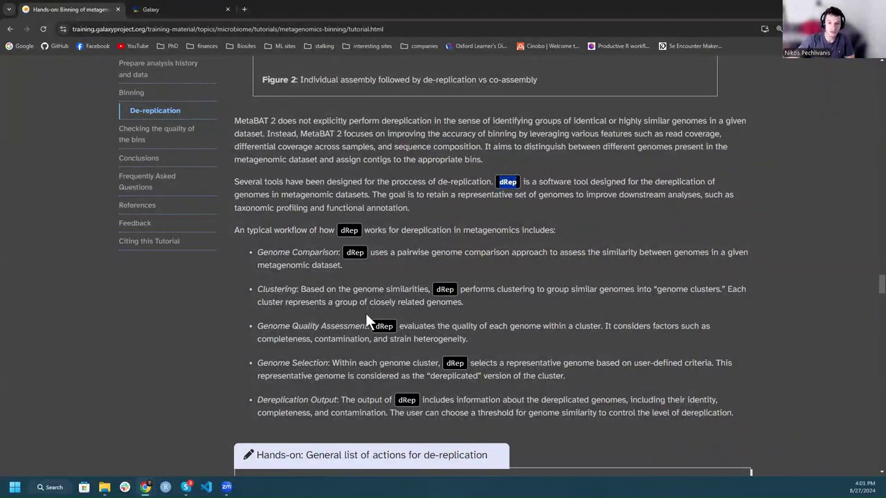
# Step: Review the dRep workflow in the tutorial's De-replication section, and open the MetaBAT2 Bin sequences collection in the Galaxy history
pyautogui.scroll(-2, 647, 376)
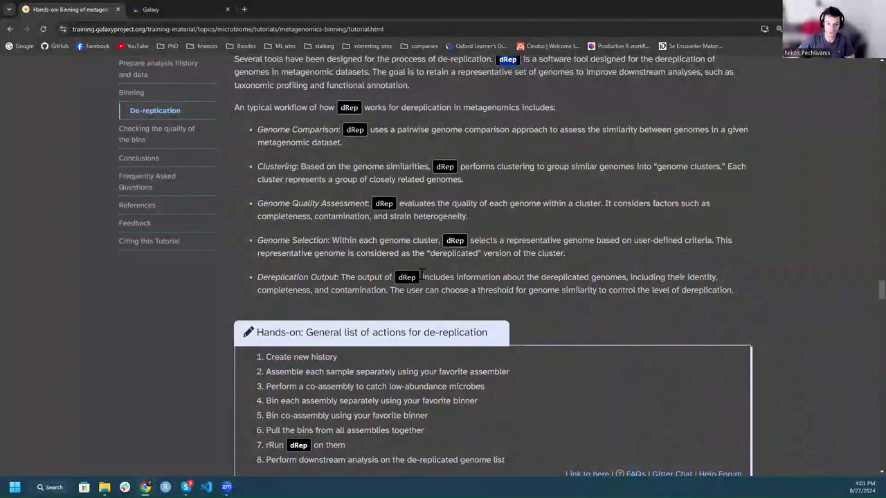
pyautogui.scroll(2, 423, 275)
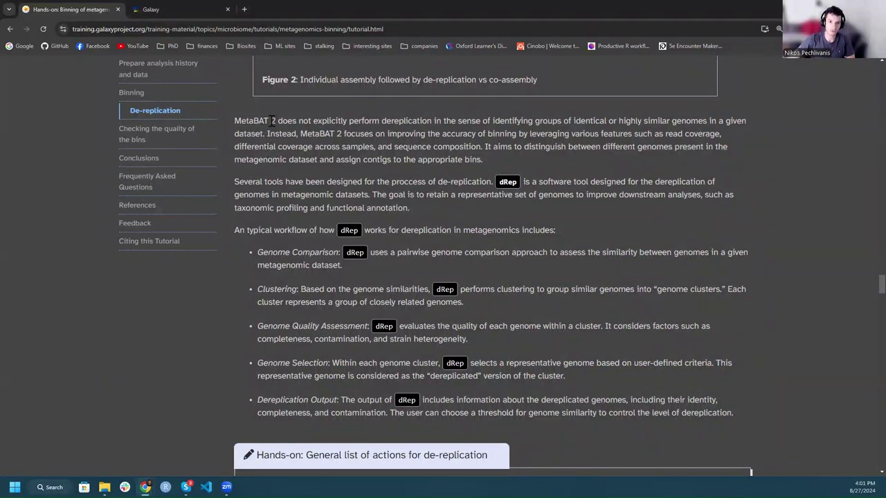
pyautogui.hotkey('ctrl', 'Tab')
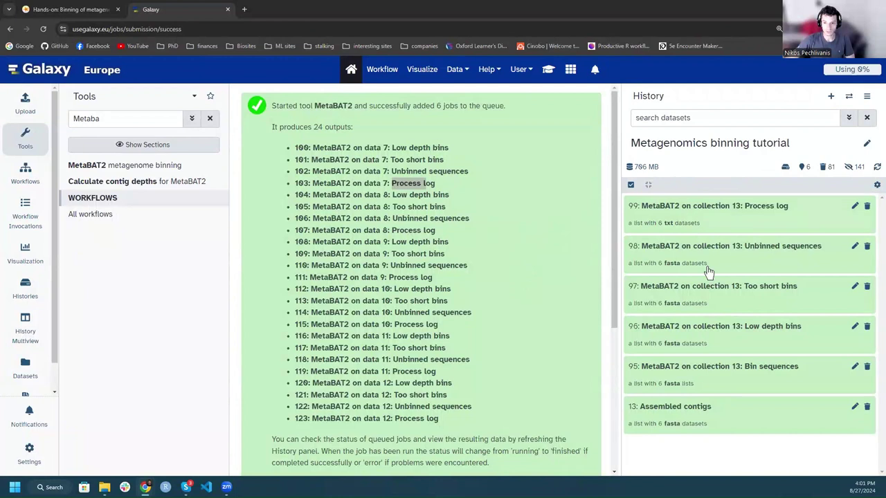
pyautogui.click(541, 361)
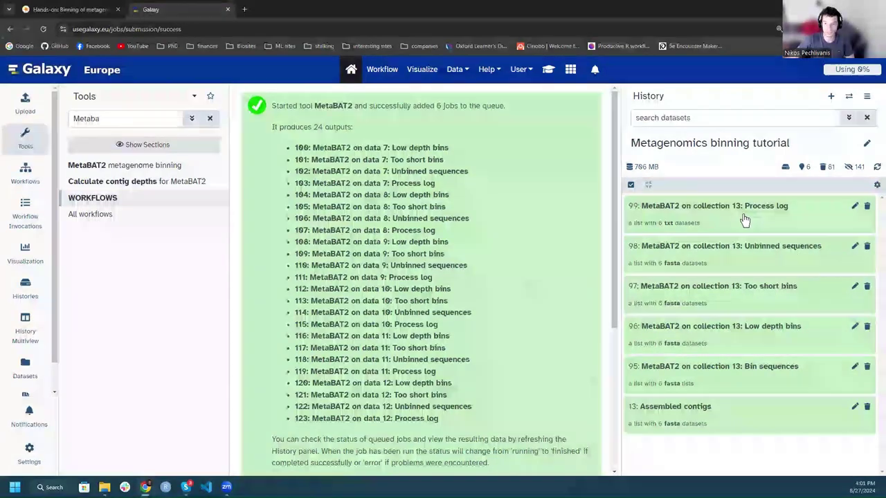
pyautogui.click(772, 384)
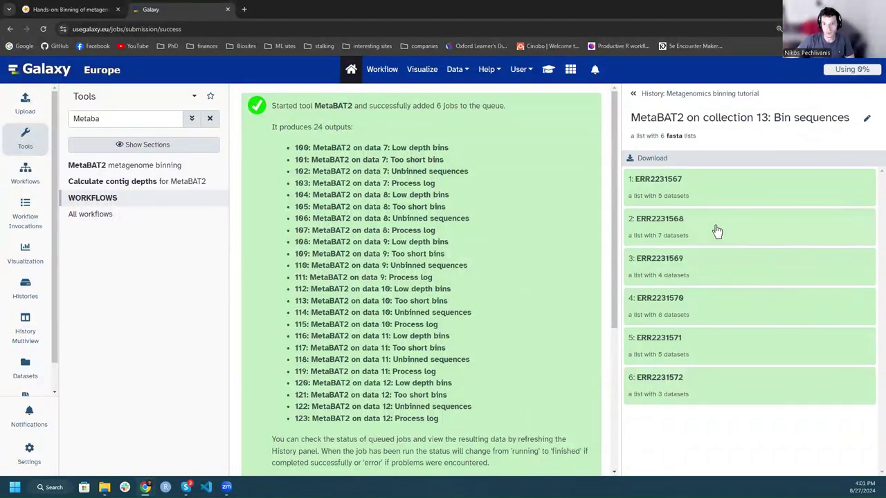
# Step: Inspect the bins of sample ERR2231567 and preview its first bin's FASTA sequences, and return to the history's dataset list
pyautogui.click(684, 194)
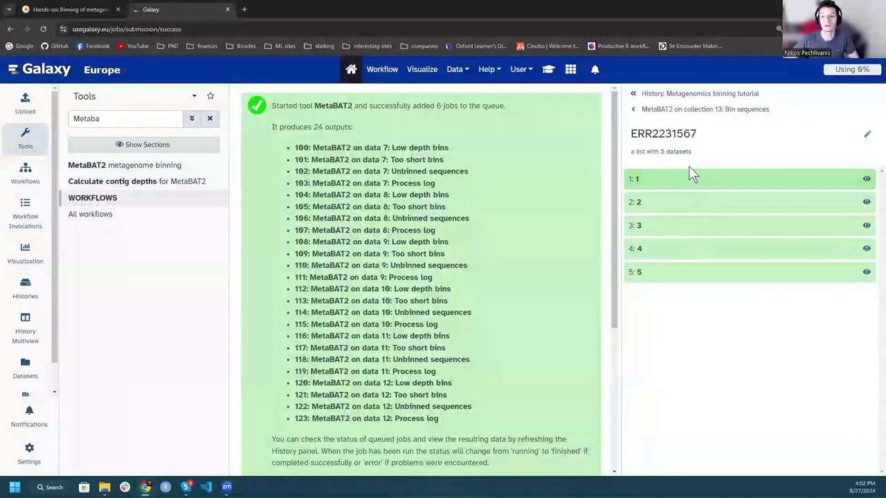
pyautogui.click(649, 180)
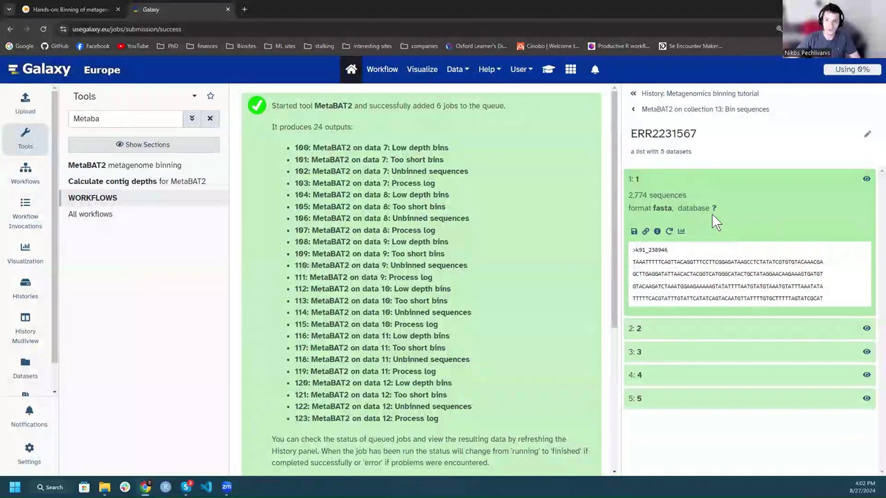
pyautogui.click(650, 109)
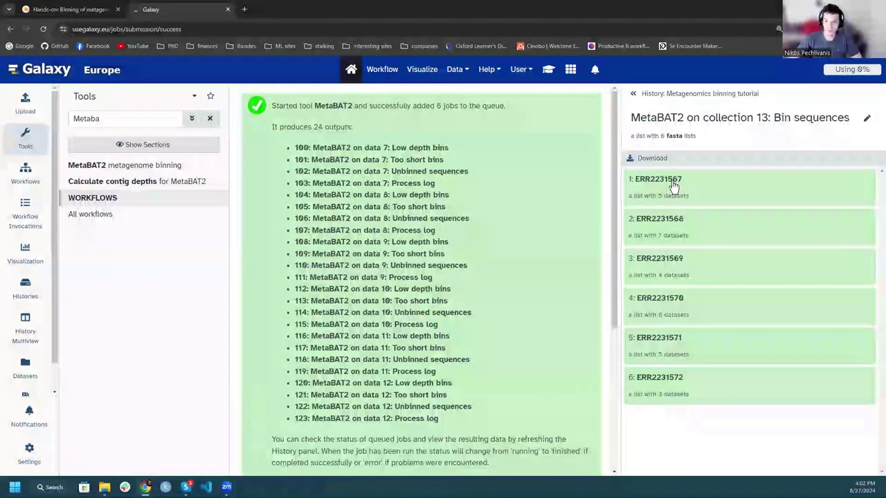
pyautogui.click(673, 185)
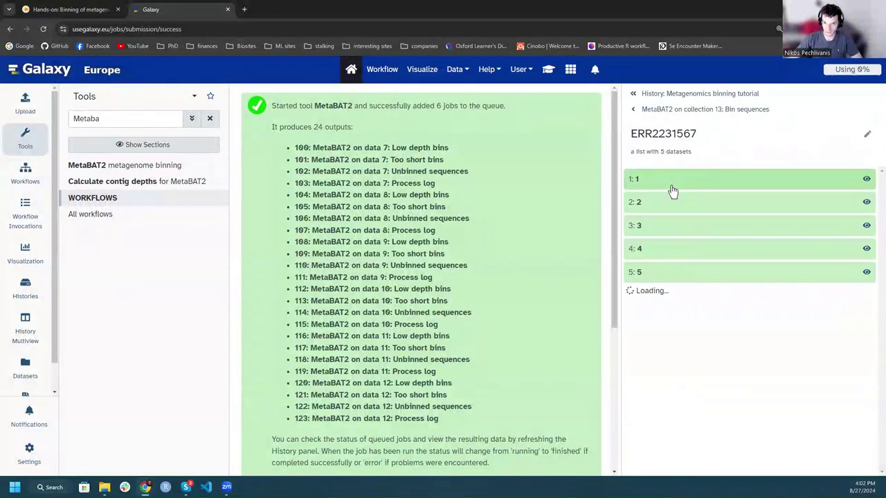
pyautogui.moveTo(638, 134); pyautogui.dragTo(690, 134)
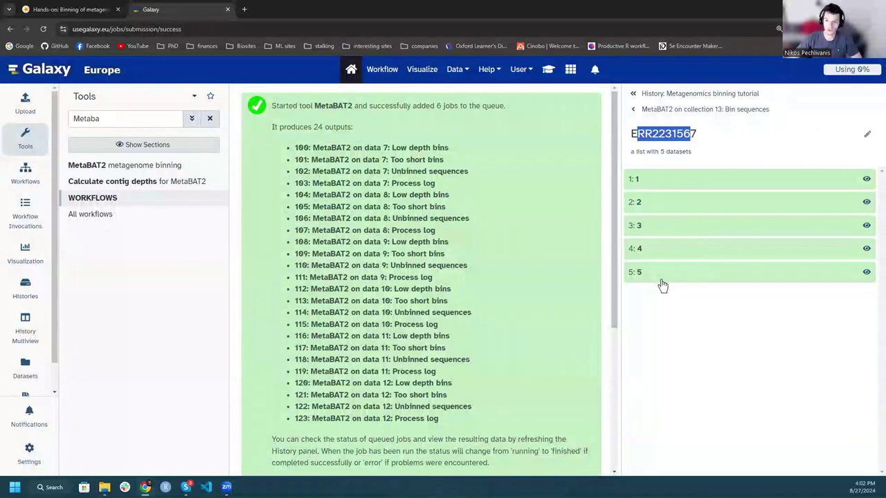
pyautogui.click(646, 182)
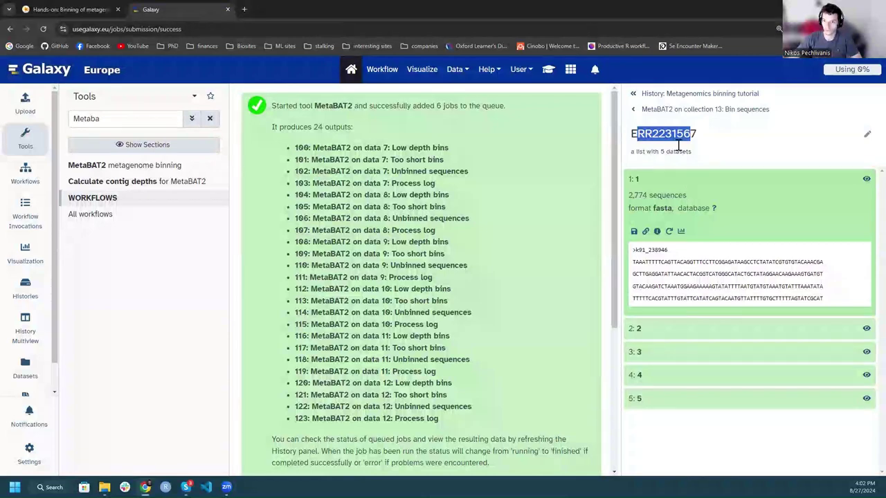
pyautogui.click(657, 110)
pyautogui.click(654, 94)
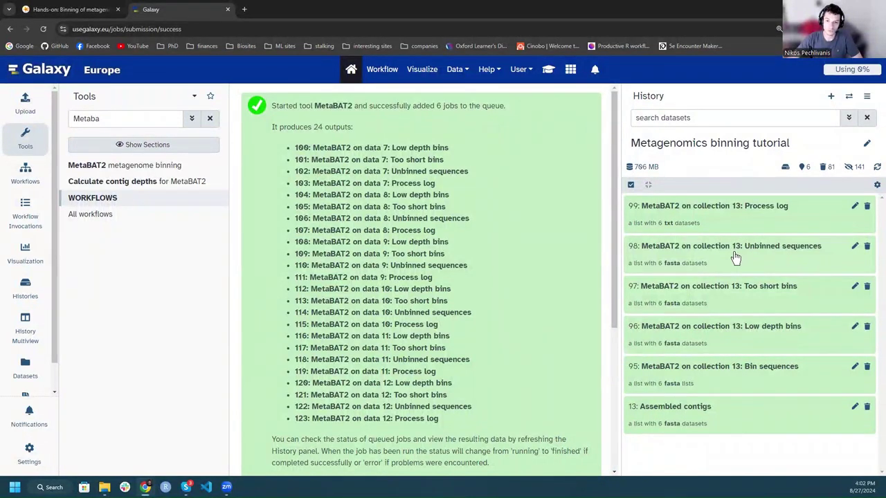
# Step: Switch to the tutorial and read the section on checking bin quality with CheckM, through to the CheckM lineage_wf description
pyautogui.hotkey('ctrl', 'Tab')
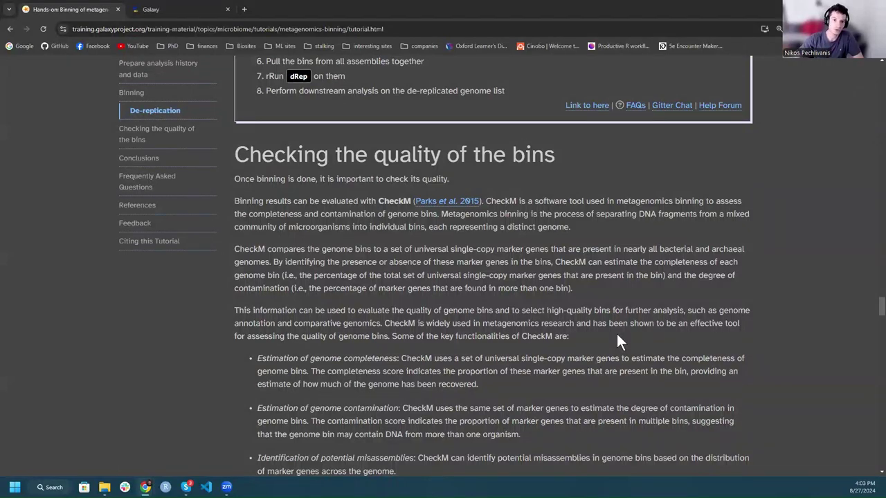
pyautogui.moveTo(380, 199); pyautogui.dragTo(413, 201)
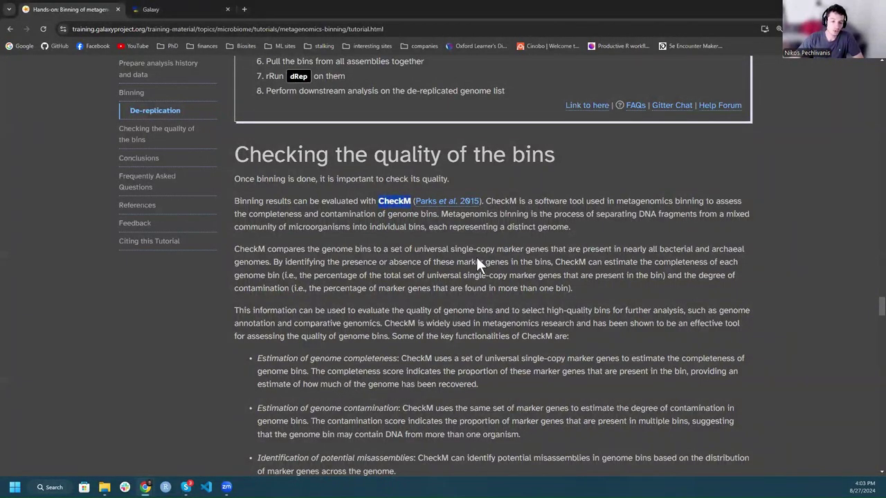
pyautogui.scroll(-3, 547, 275)
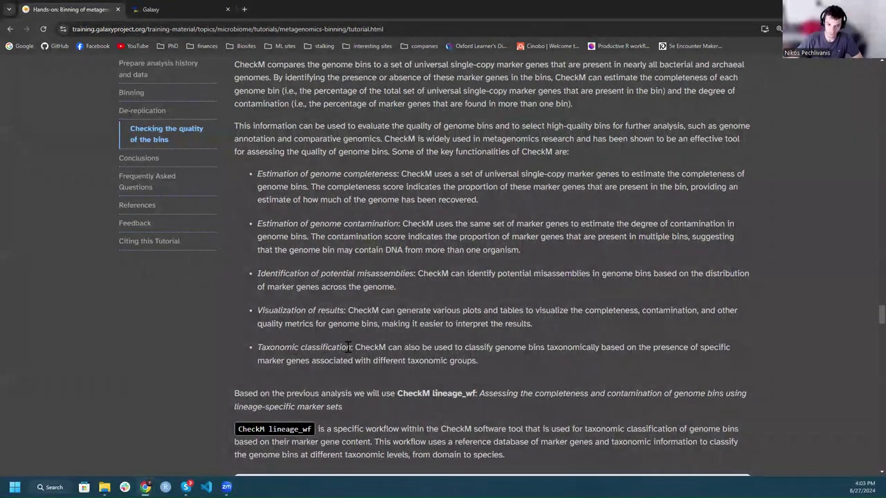
pyautogui.scroll(-3, 350, 348)
# Step: Switch back to Galaxy, search the tools for "checkM lin" and open CheckM lineage_wf
pyautogui.click(180, 8)
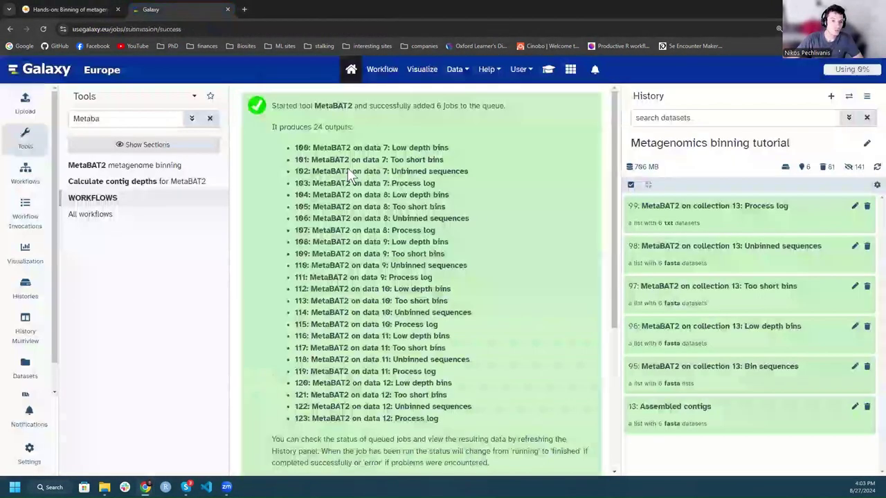
pyautogui.doubleClick(172, 119)
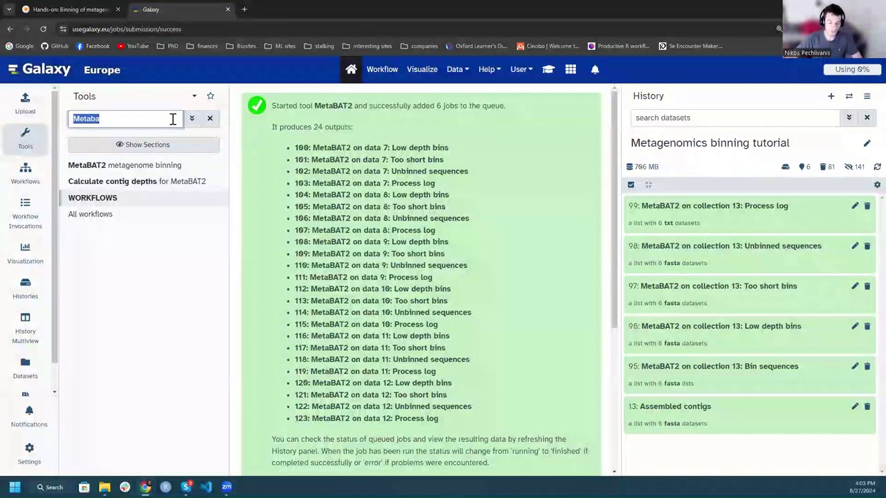
pyautogui.write('che')
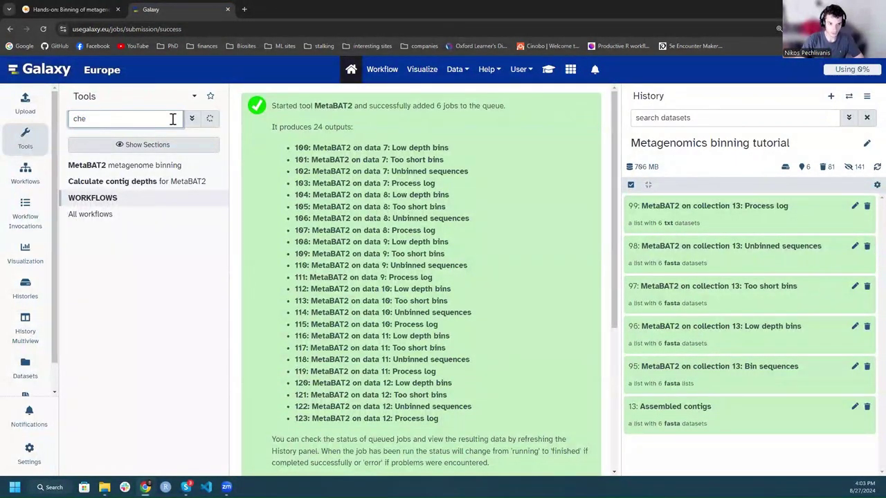
pyautogui.write('ckM lin')
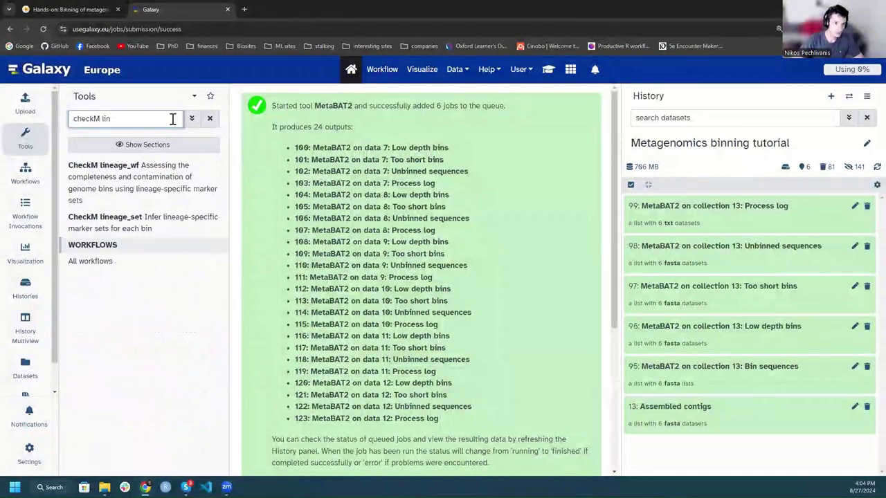
pyautogui.click(166, 182)
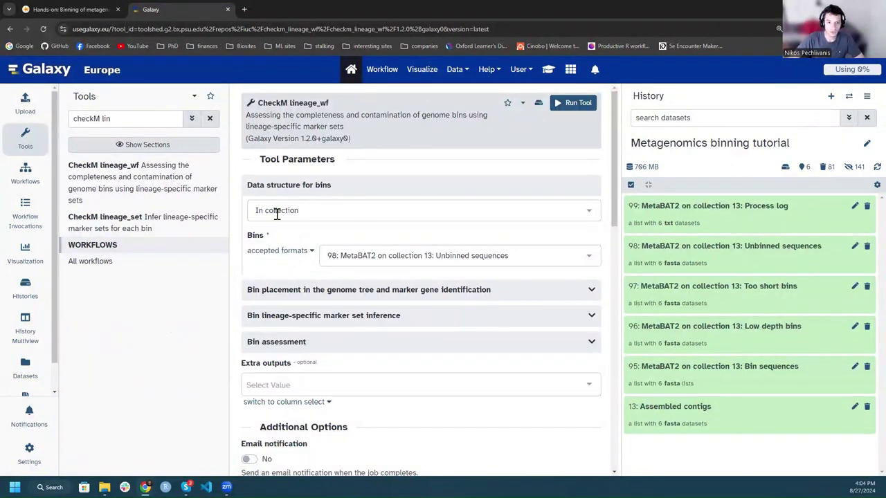
# Step: Set the bins' data structure to In collection and choose the MetaBAT2 Bin sequences collection as the bins input
pyautogui.click(281, 214)
pyautogui.click(283, 231)
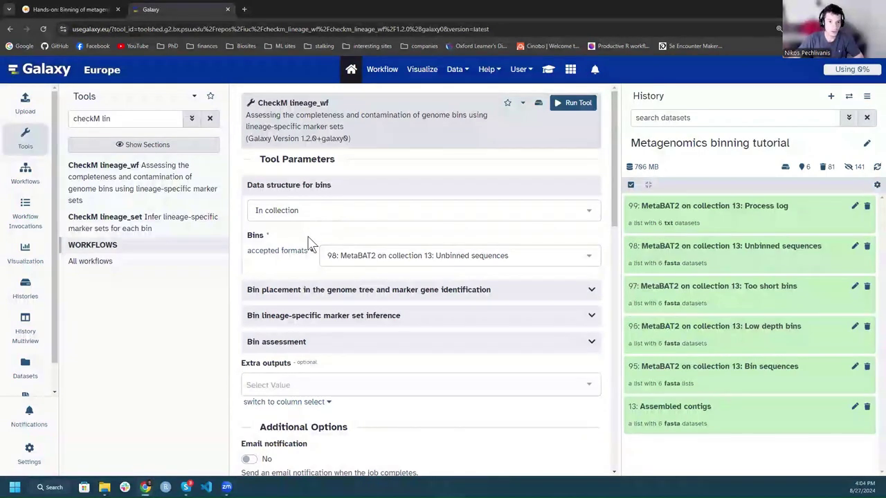
pyautogui.click(550, 257)
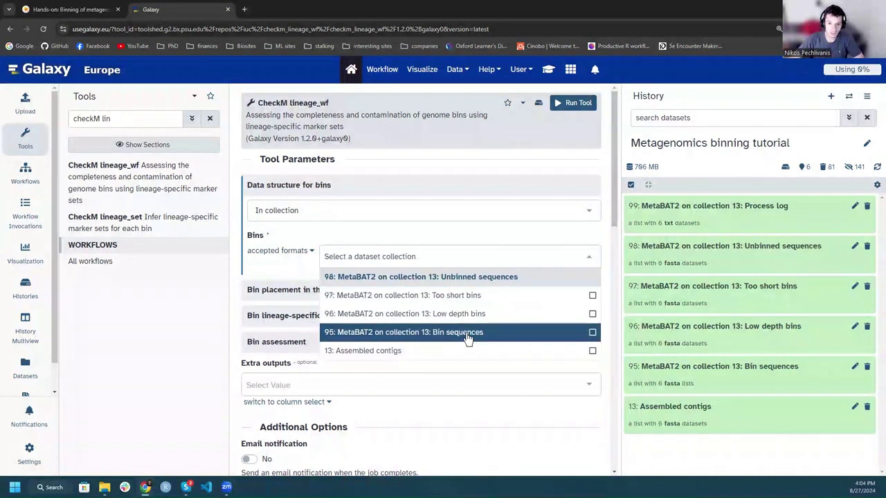
pyautogui.click(503, 338)
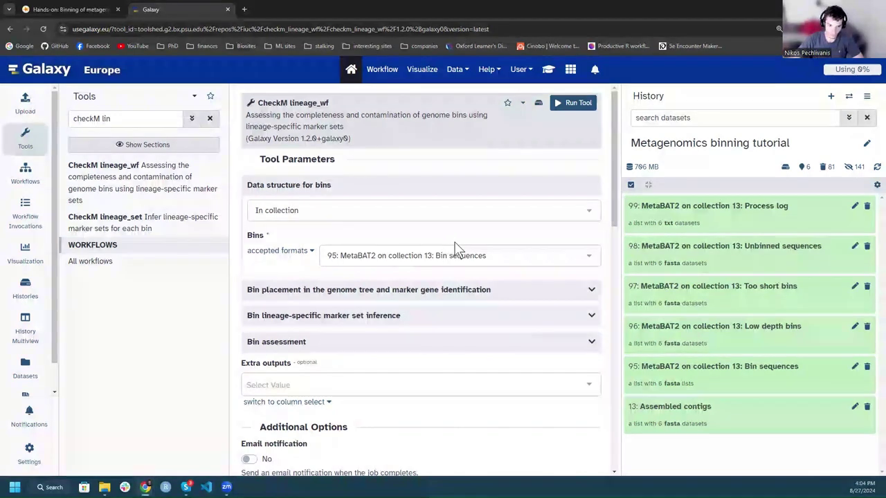
# Step: Review CheckM's bin assessment, lineage-specific marker set inference and bin placement options, and collapse each section again
pyautogui.scroll(-2, 433, 240)
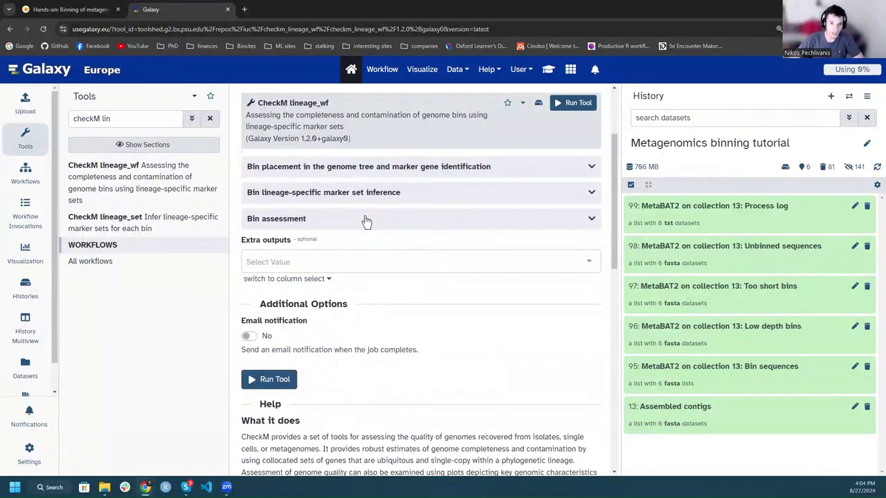
pyautogui.click(366, 220)
pyautogui.click(367, 219)
pyautogui.click(397, 195)
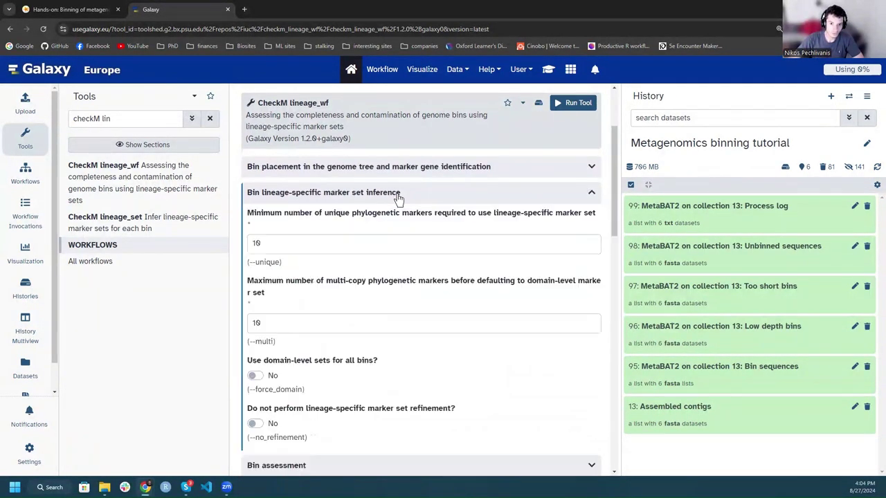
pyautogui.click(398, 197)
pyautogui.click(411, 173)
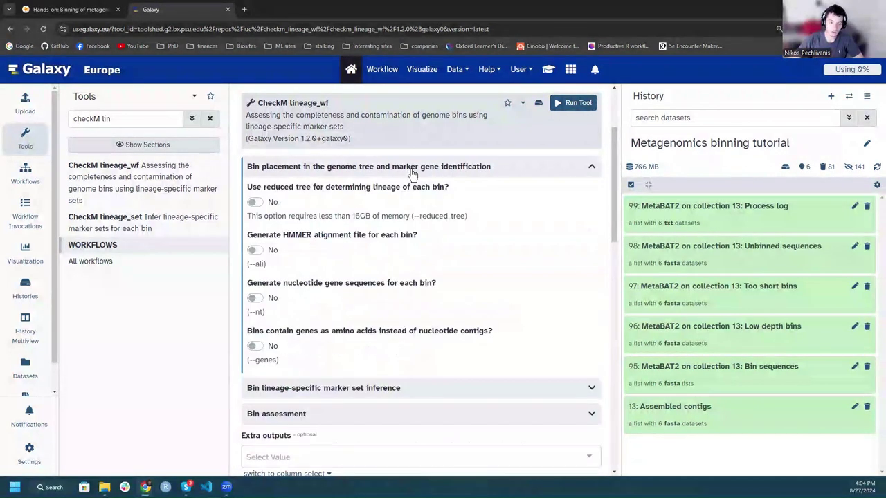
pyautogui.click(411, 176)
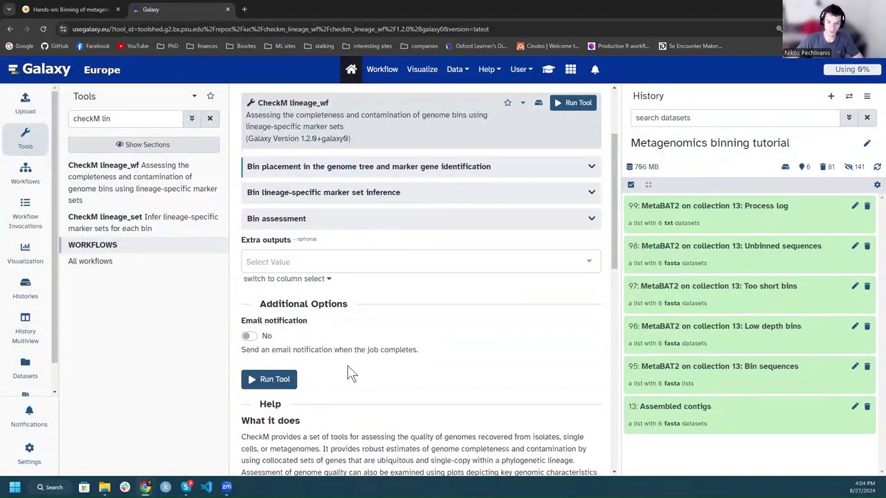
# Step: Run CheckM lineage_wf on the Bin sequences collection, check the submitted jobs, and reopen the tool's form
pyautogui.click(259, 379)
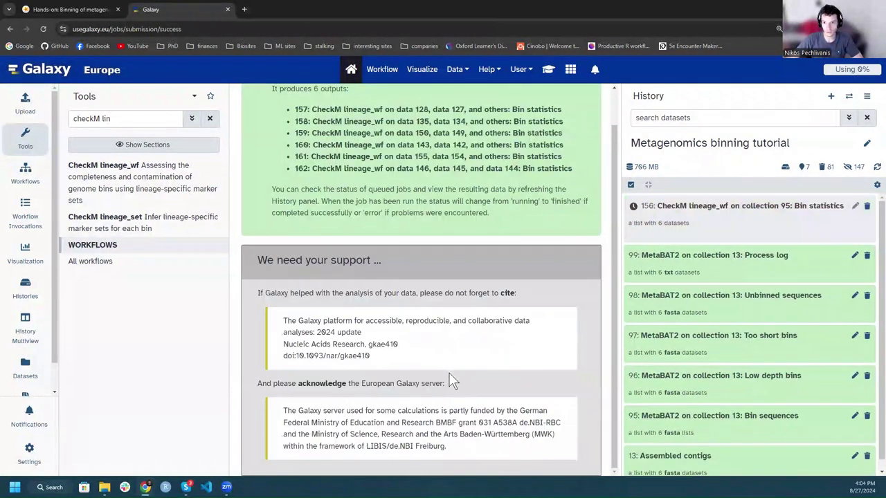
pyautogui.scroll(1, 450, 381)
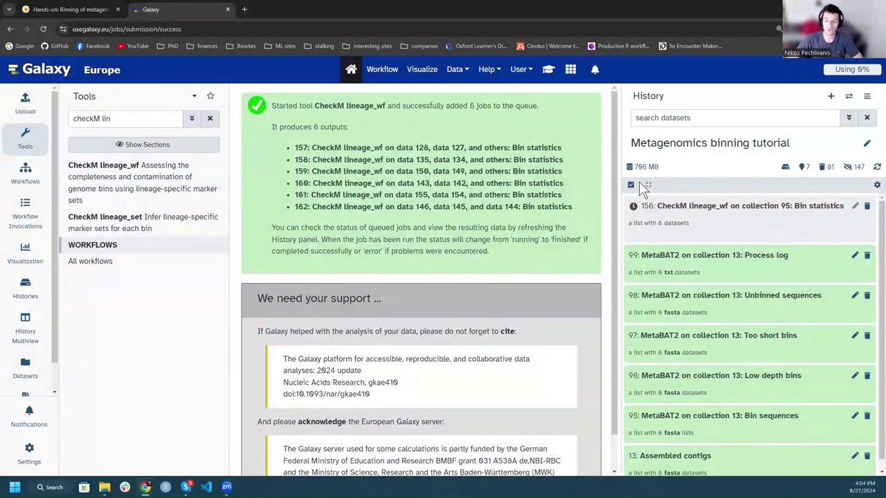
pyautogui.click(185, 166)
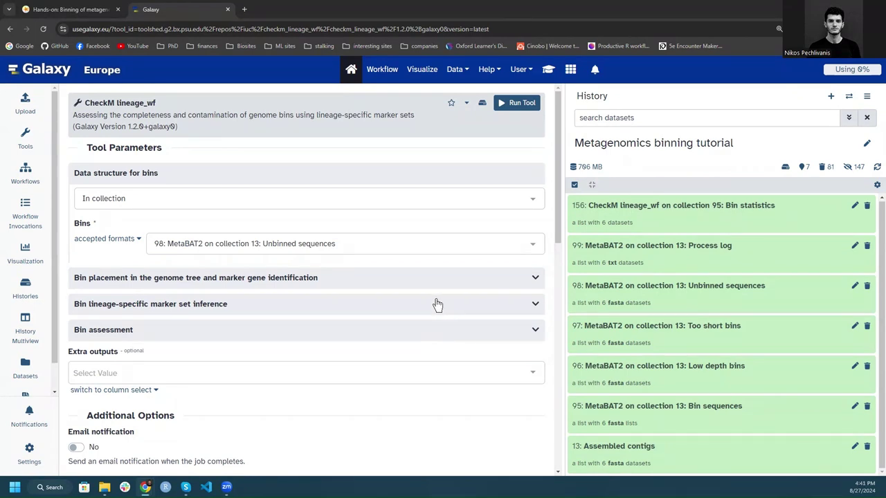
# Step: Open the CheckM Bin statistics collection in the history and display the full table for sample ERR2231567
pyautogui.click(737, 220)
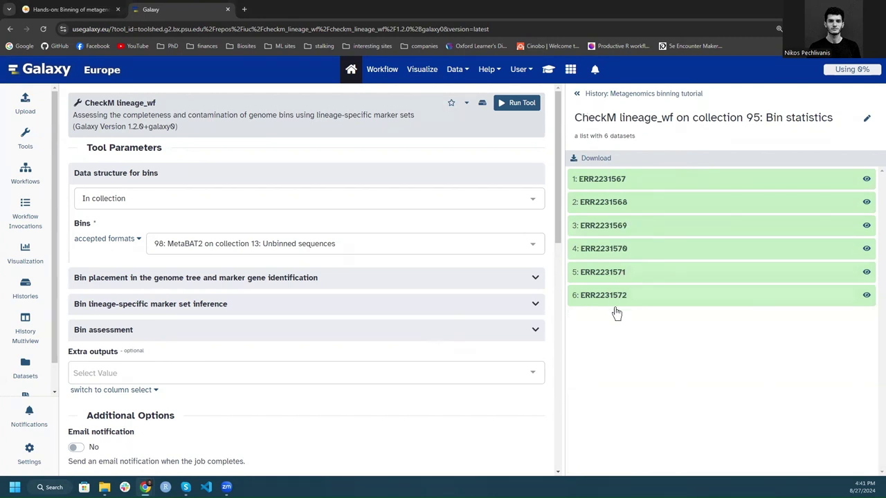
pyautogui.click(623, 181)
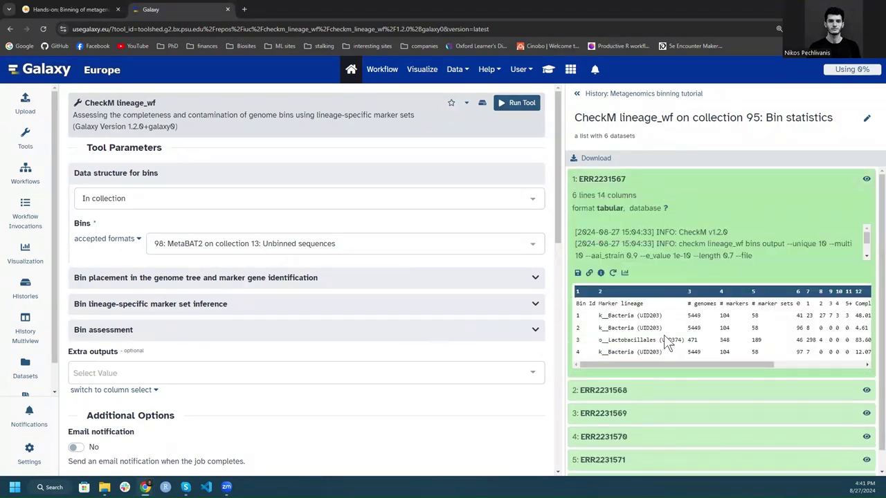
pyautogui.click(866, 180)
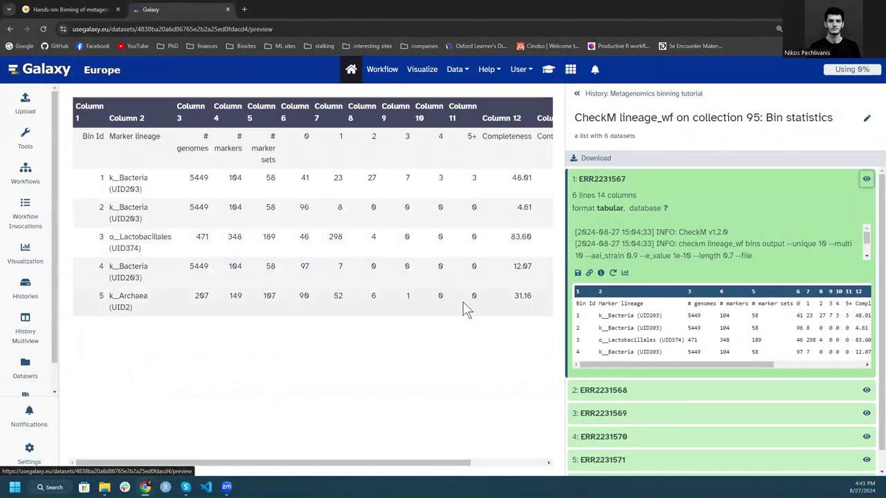
# Step: Examine the table's marker count, Completeness, Contamination and Strain heterogeneity columns, and return to the history's dataset list
pyautogui.moveTo(295, 461); pyautogui.dragTo(242, 465)
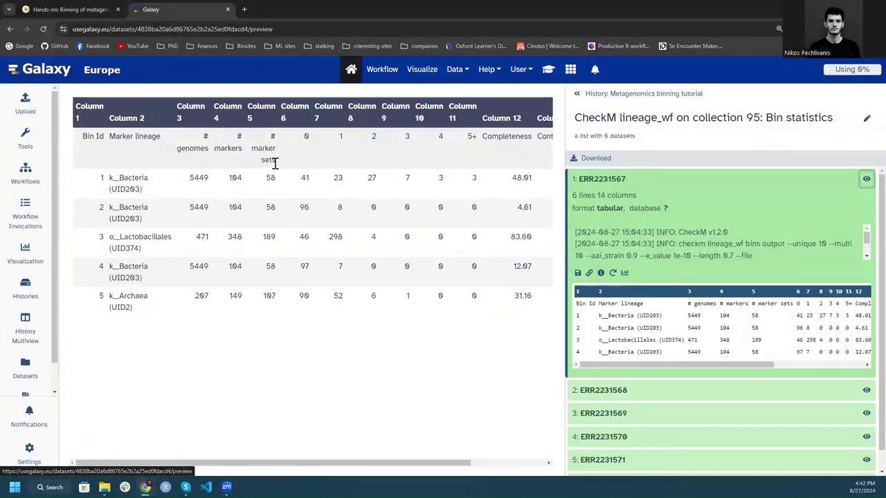
pyautogui.doubleClick(306, 137)
pyautogui.doubleClick(470, 136)
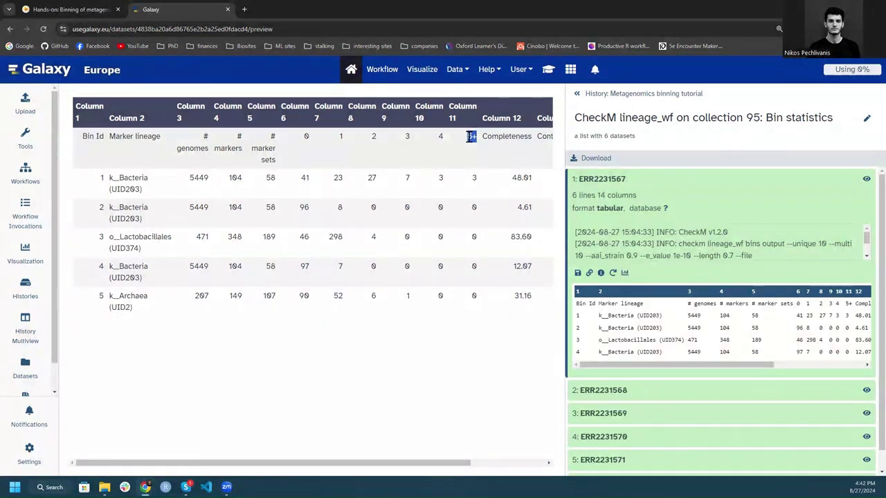
pyautogui.moveTo(447, 469); pyautogui.dragTo(557, 471)
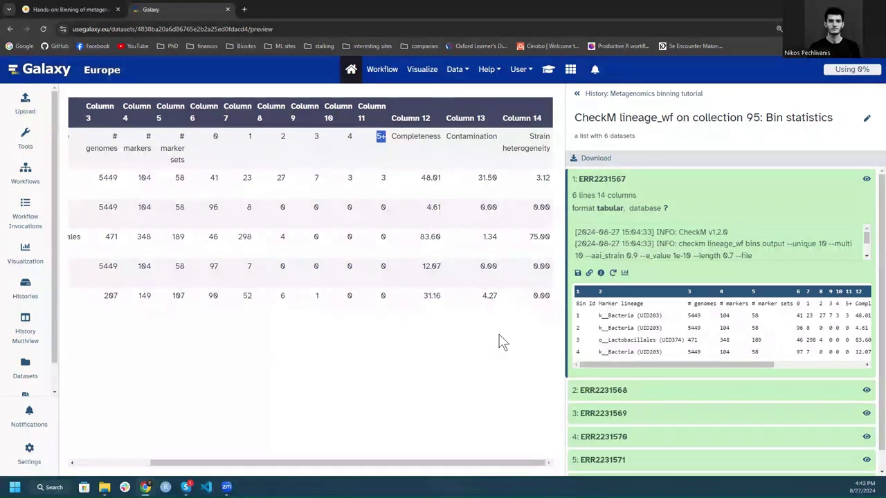
pyautogui.doubleClick(417, 137)
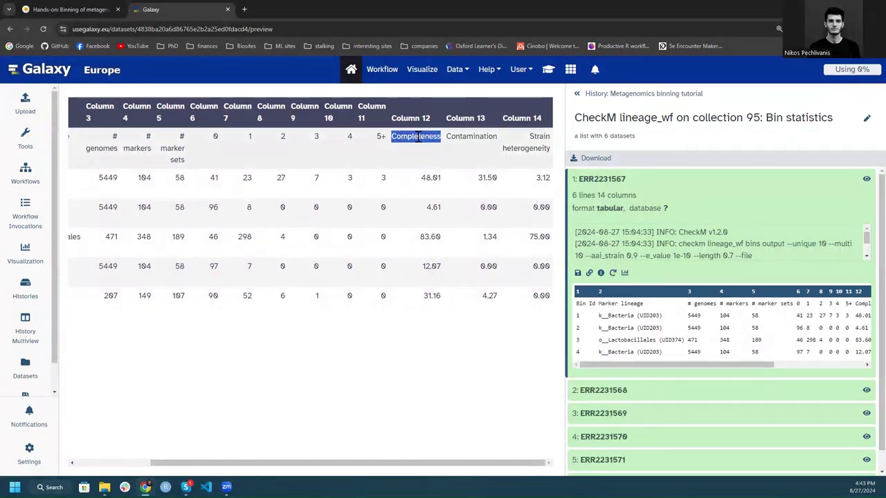
pyautogui.doubleClick(486, 136)
pyautogui.moveTo(531, 135); pyautogui.dragTo(553, 160)
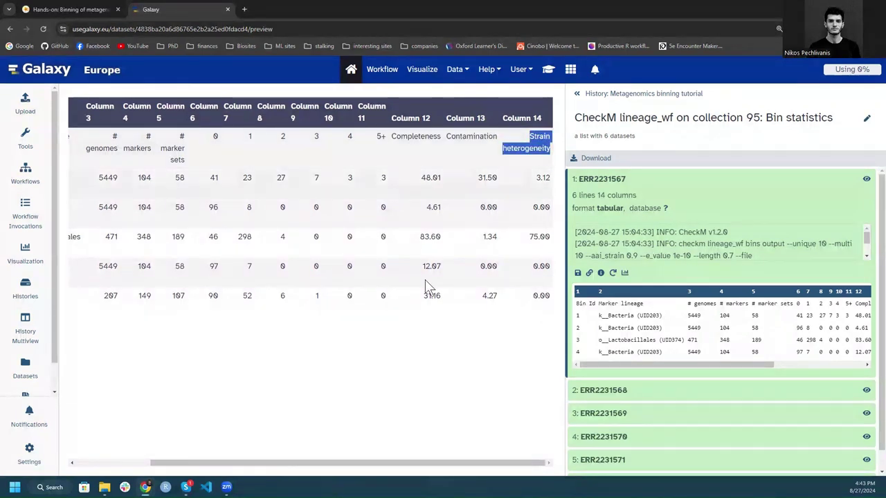
pyautogui.click(613, 181)
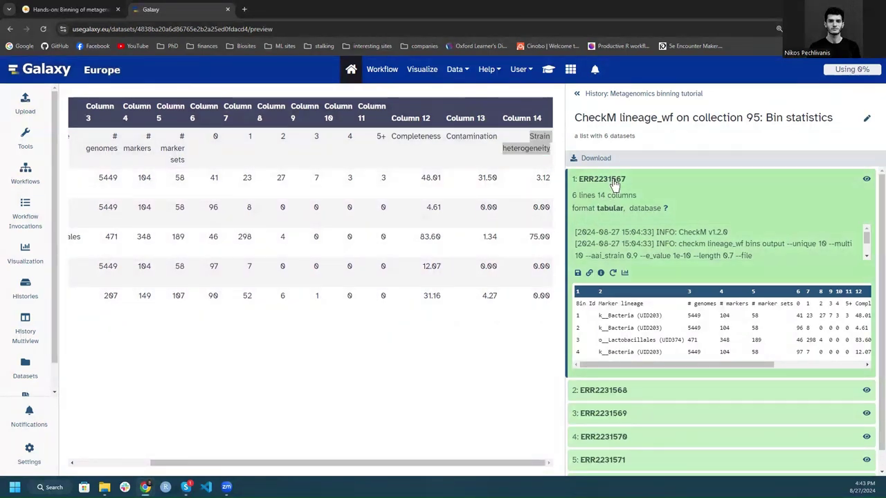
pyautogui.click(599, 98)
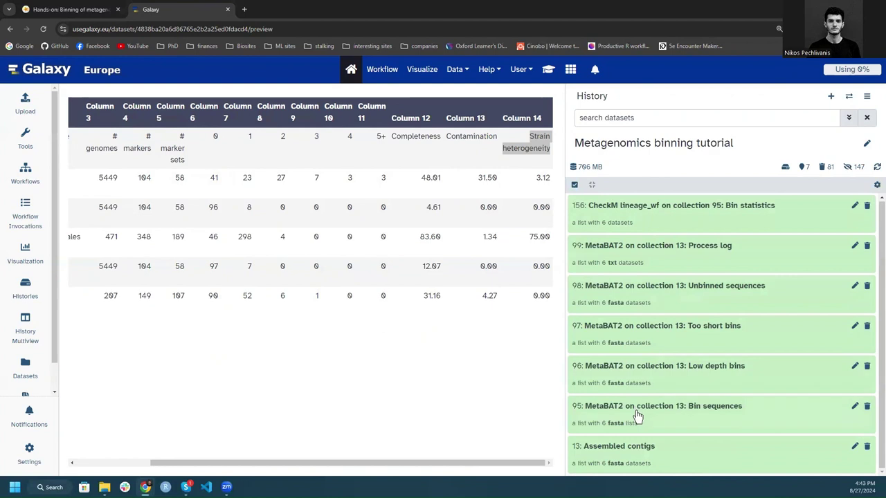
# Step: Open the MetaBAT2 Bin sequences collection, start downloading it as a whole, and dismiss the save dialog without saving
pyautogui.click(689, 409)
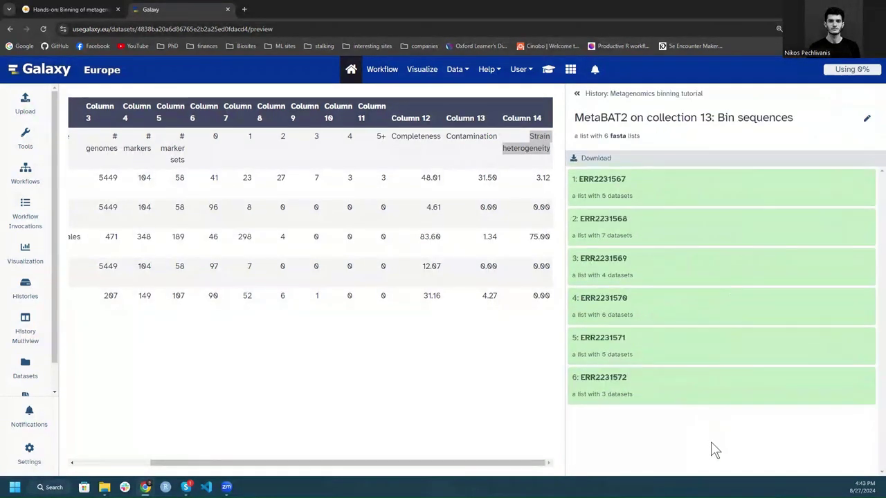
pyautogui.click(595, 158)
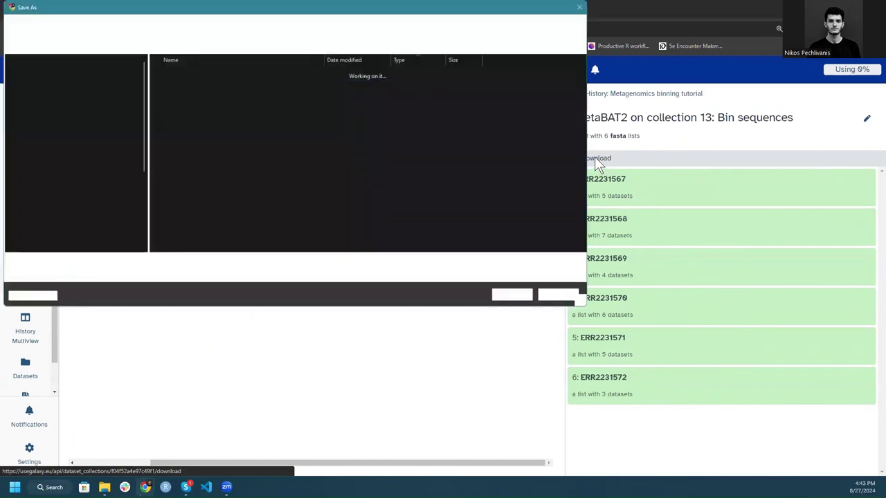
pyautogui.click(565, 295)
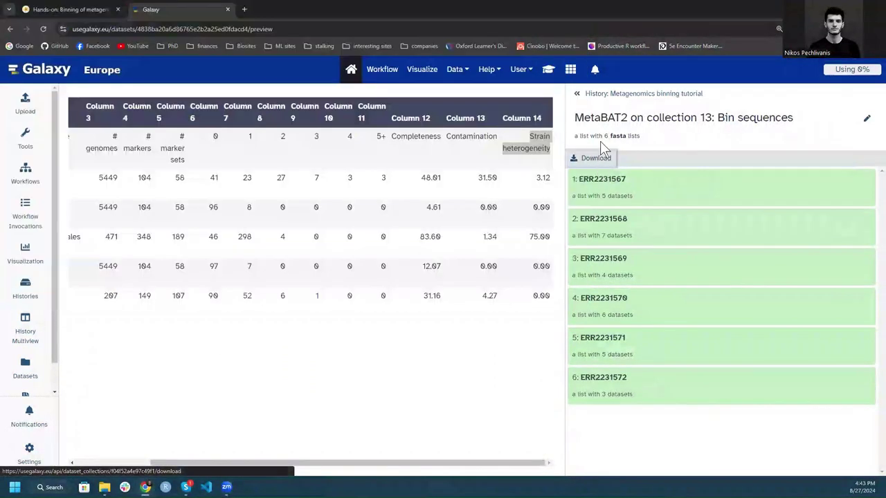
# Step: Return to the history, open the CheckM Bin statistics collection, start its download, and cancel the save dialog
pyautogui.click(589, 94)
pyautogui.click(643, 207)
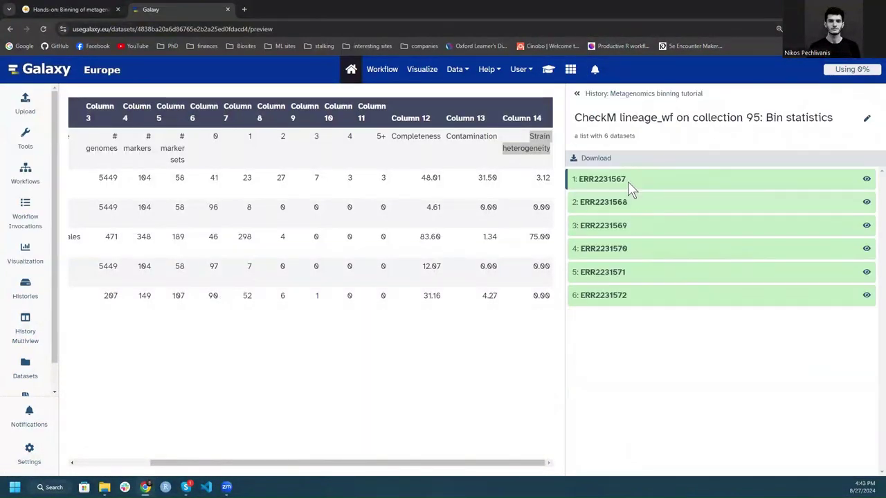
pyautogui.click(608, 162)
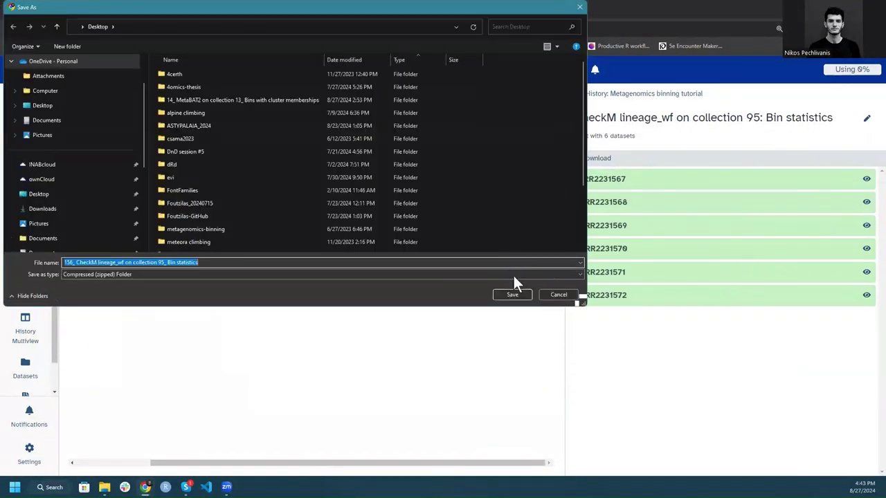
pyautogui.click(558, 294)
# Step: Expand sample ERR2231567 in the Bin statistics collection, start downloading its single tabular dataset, and cancel the save
pyautogui.click(599, 181)
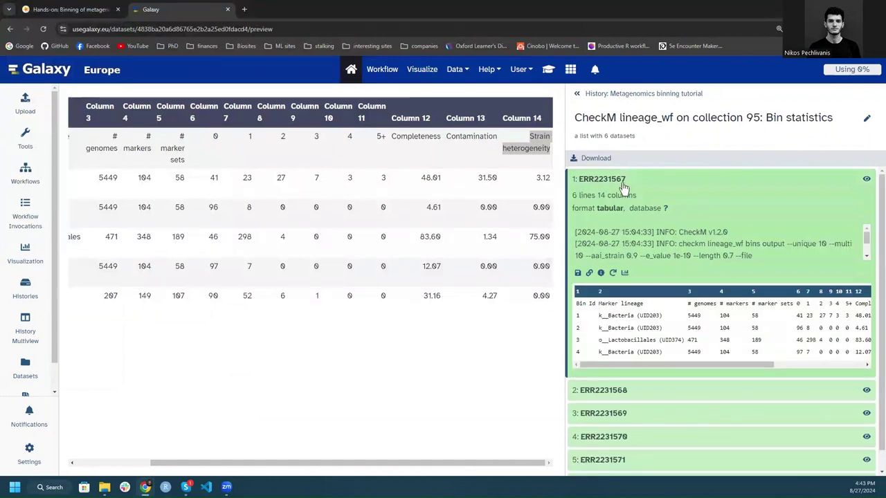
pyautogui.click(577, 275)
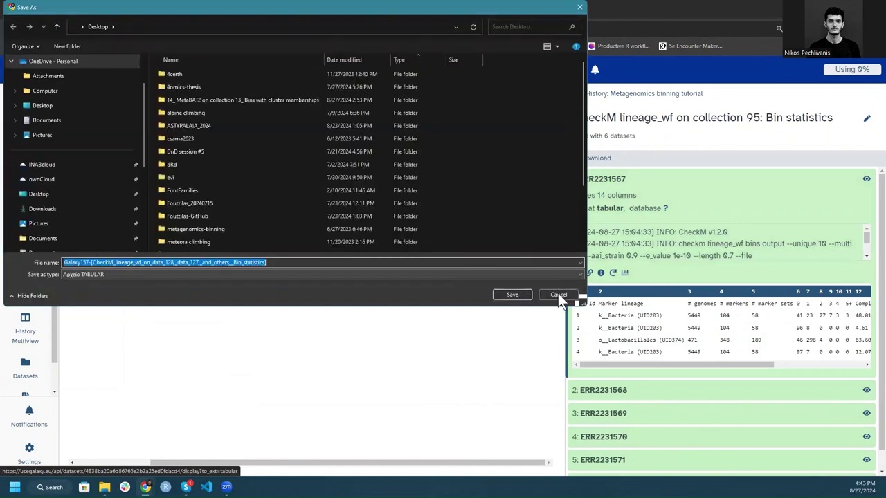
pyautogui.click(557, 294)
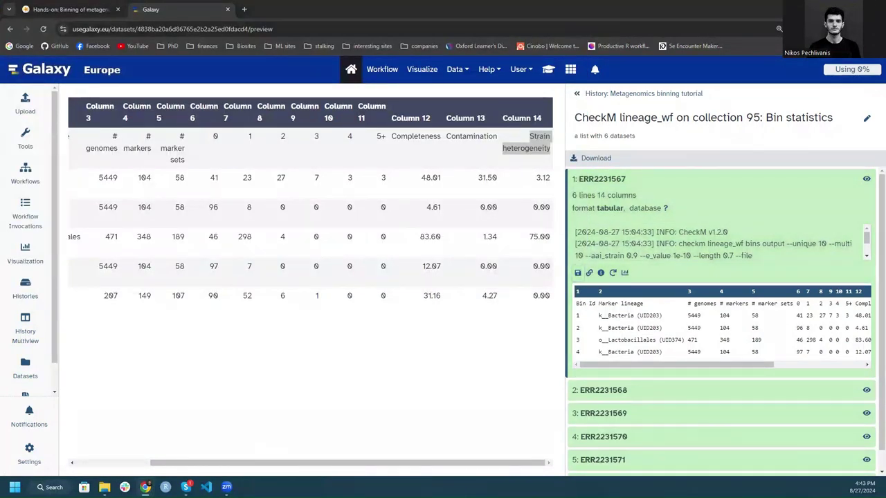
# Step: Switch back to the binning tutorial page and review its Conclusions and Key points sections
pyautogui.hotkey('ctrl', 'shift', 'Tab')
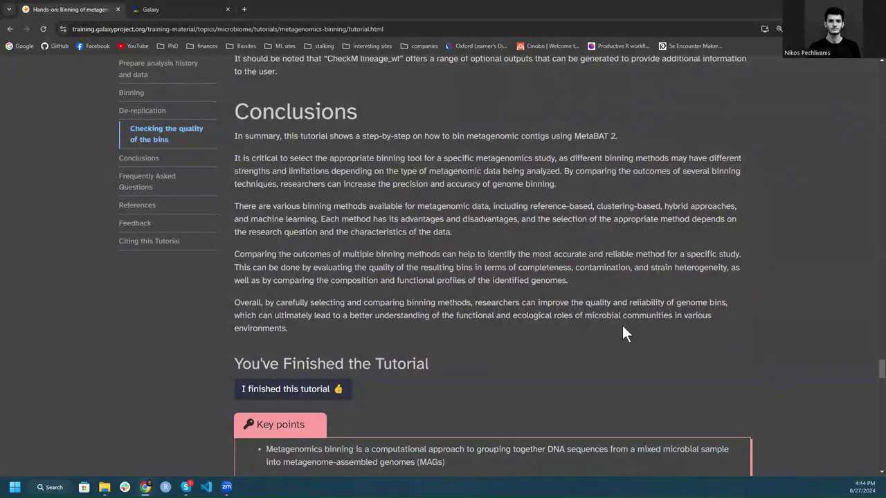
pyautogui.scroll(-3, 624, 331)
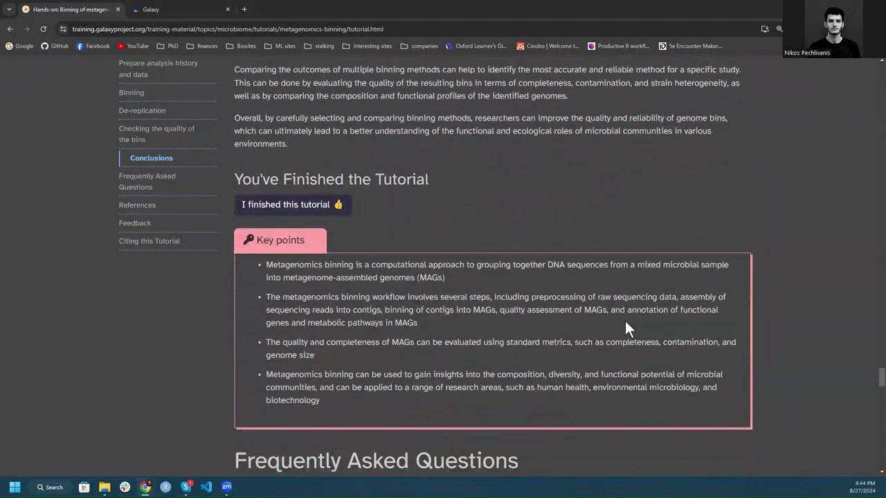